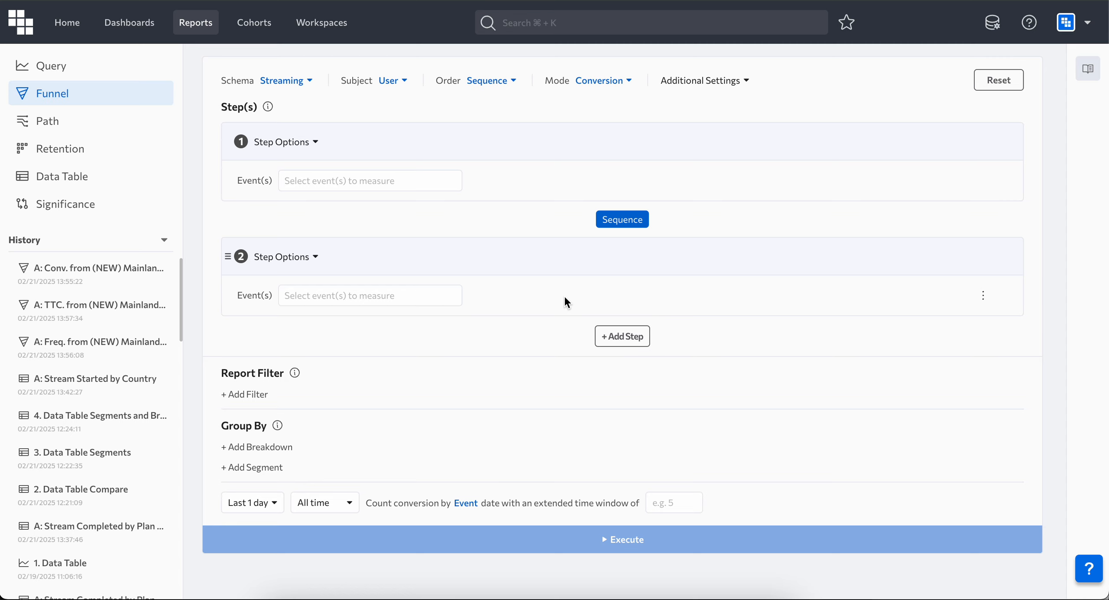
# Step: Examine the available Subject, Order and Mode options for the funnel report
pyautogui.click(403, 89)
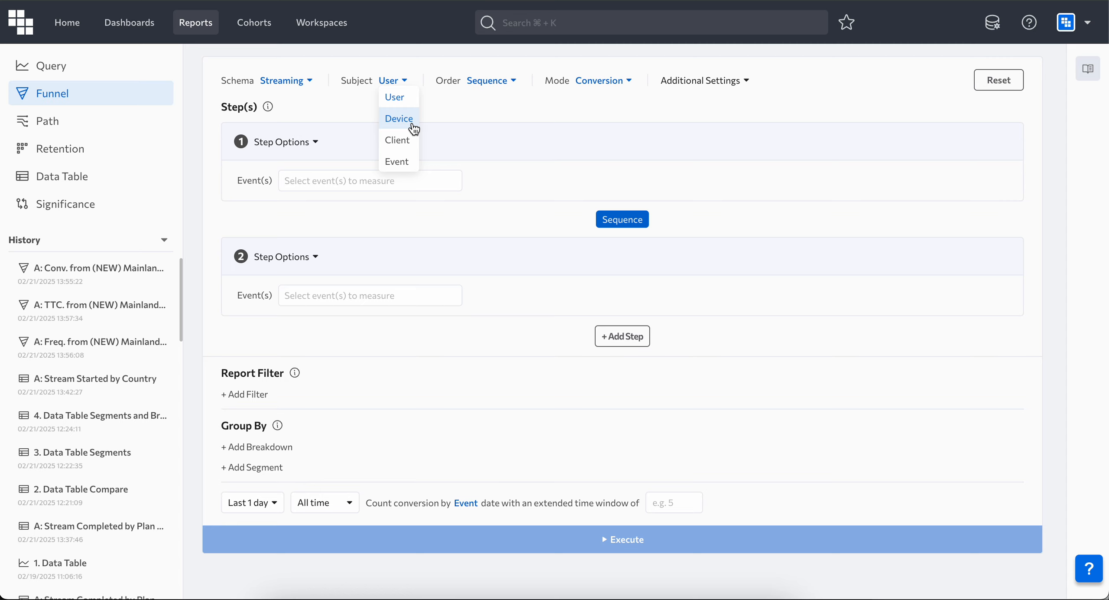
pyautogui.click(392, 96)
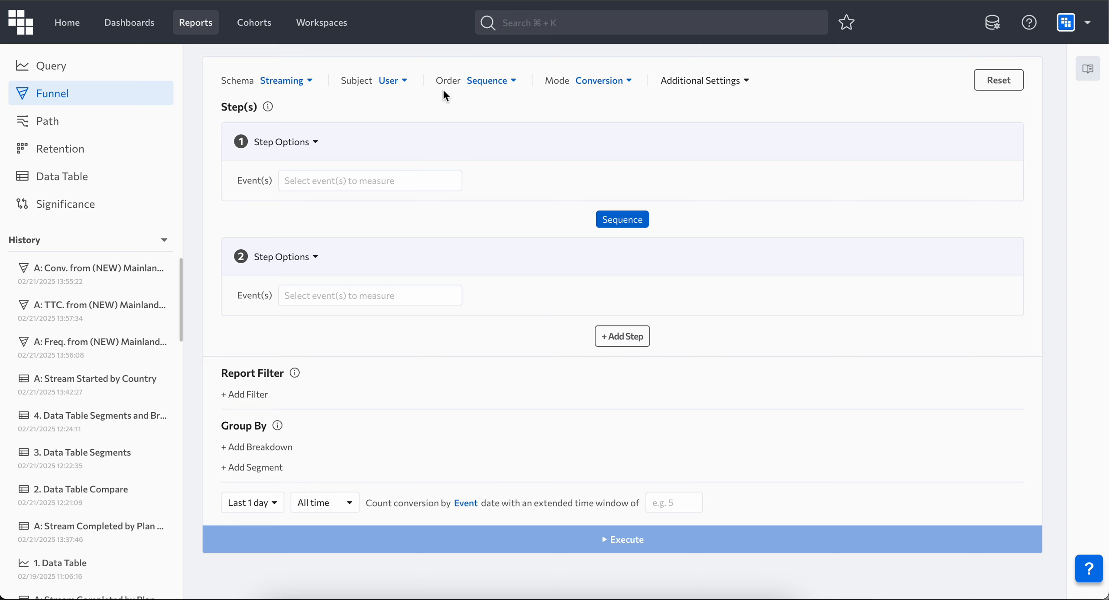
pyautogui.click(503, 86)
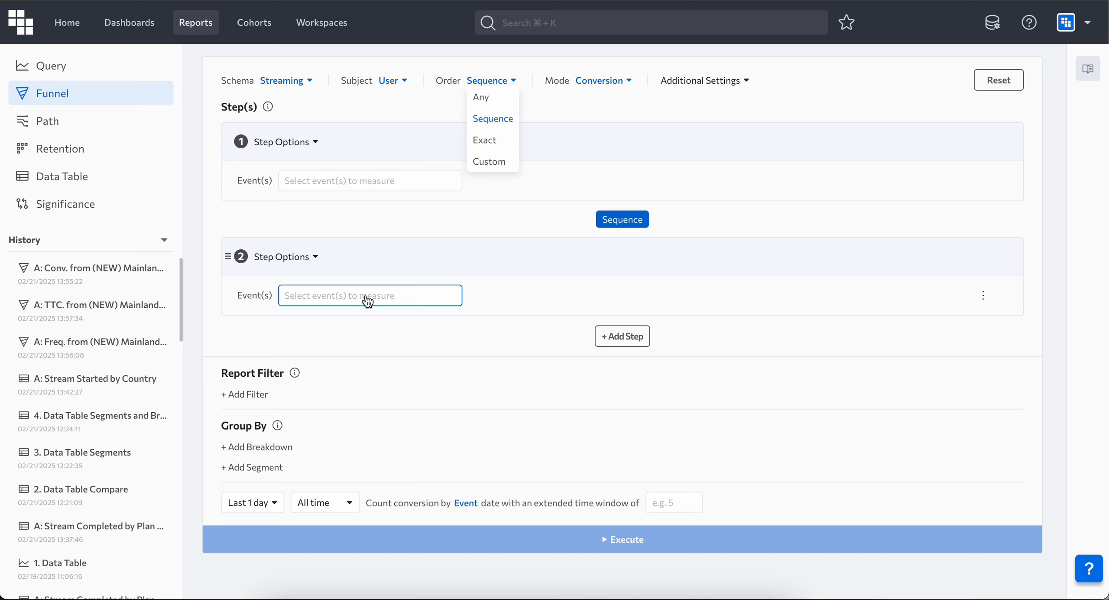
pyautogui.click(632, 339)
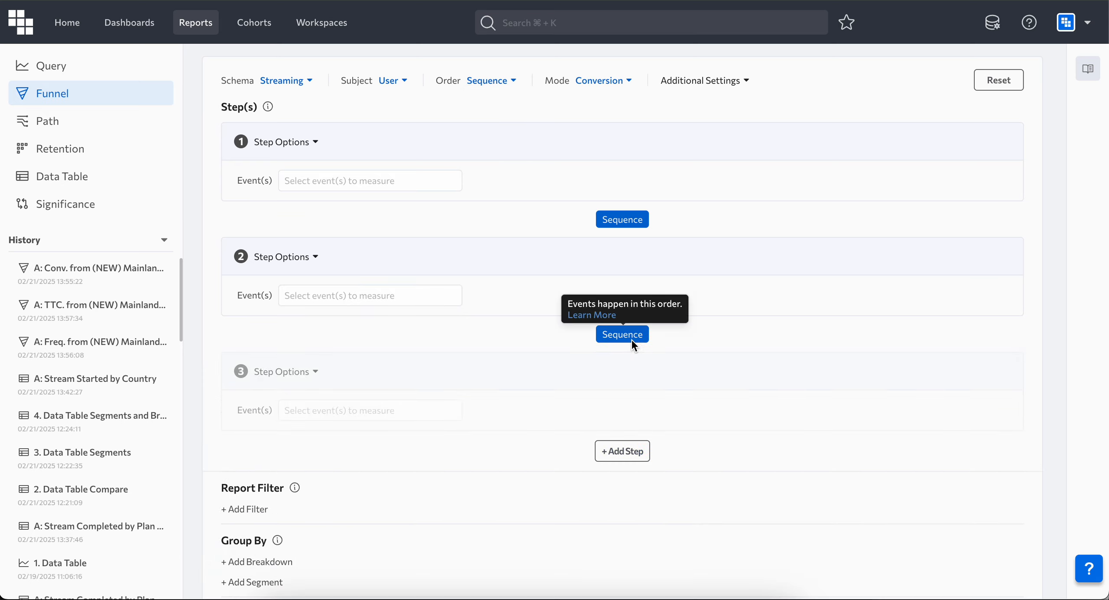
pyautogui.click(491, 80)
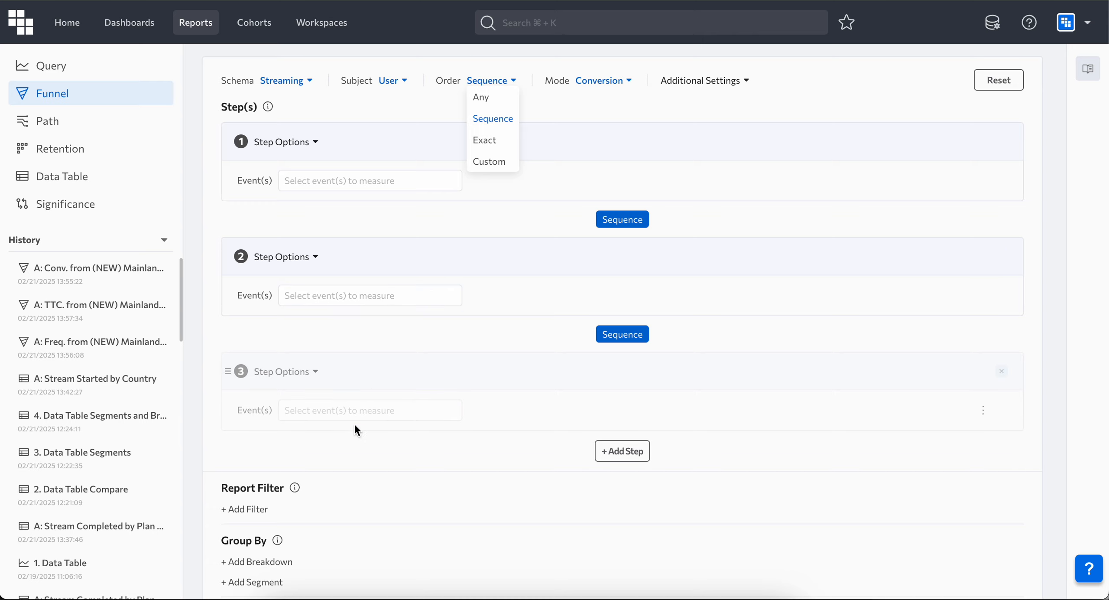
pyautogui.click(602, 81)
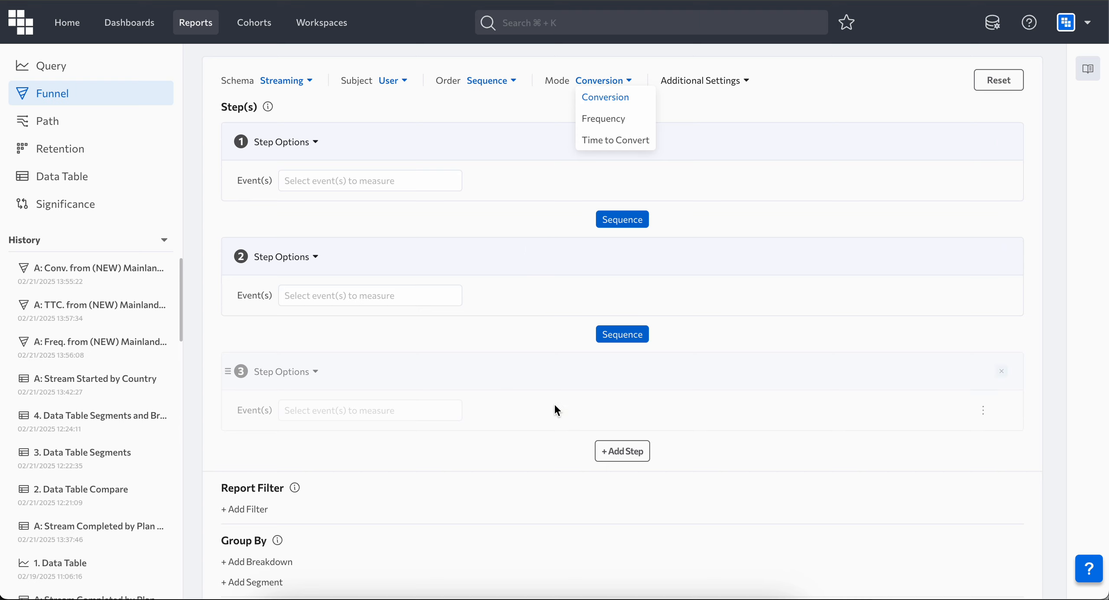
pyautogui.click(502, 513)
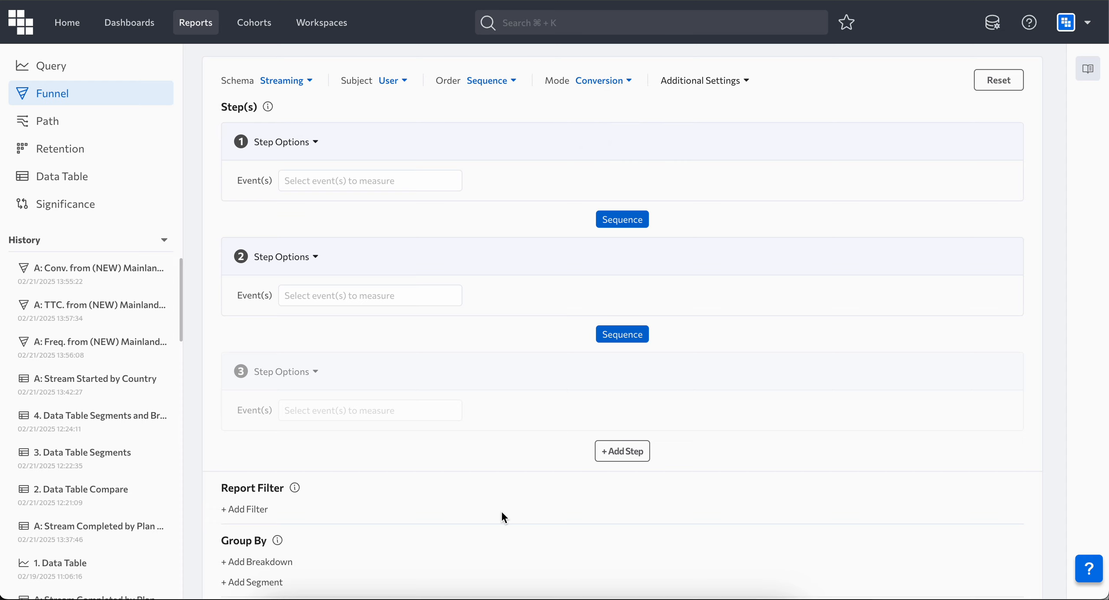
# Step: Set the funnel steps to (NEW) Mainlanding, Search Content and add to list (favorite)
pyautogui.click(371, 180)
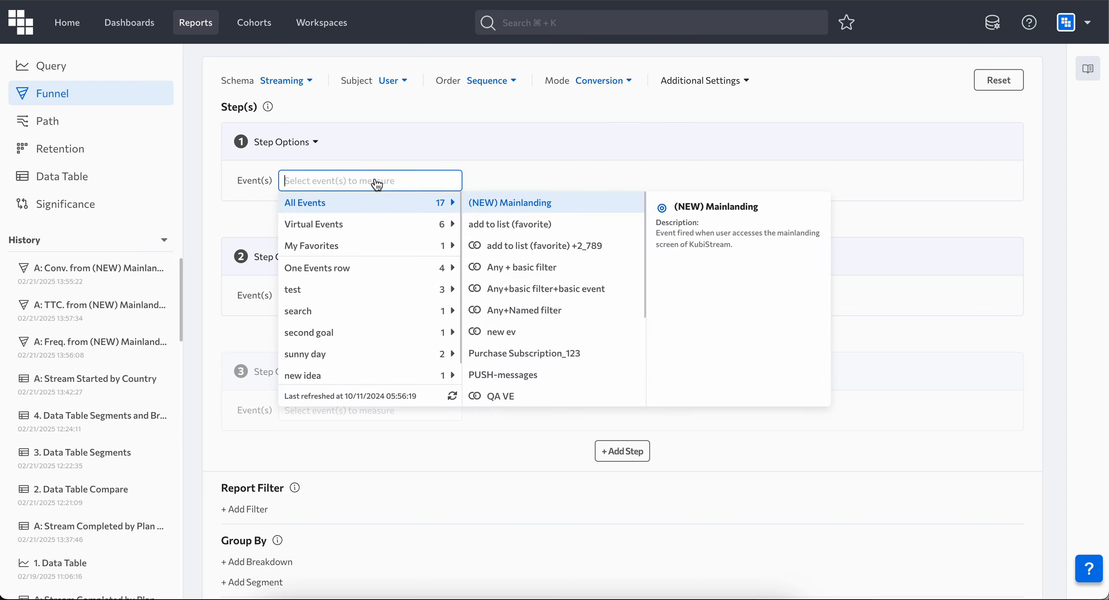
pyautogui.click(524, 203)
pyautogui.click(396, 294)
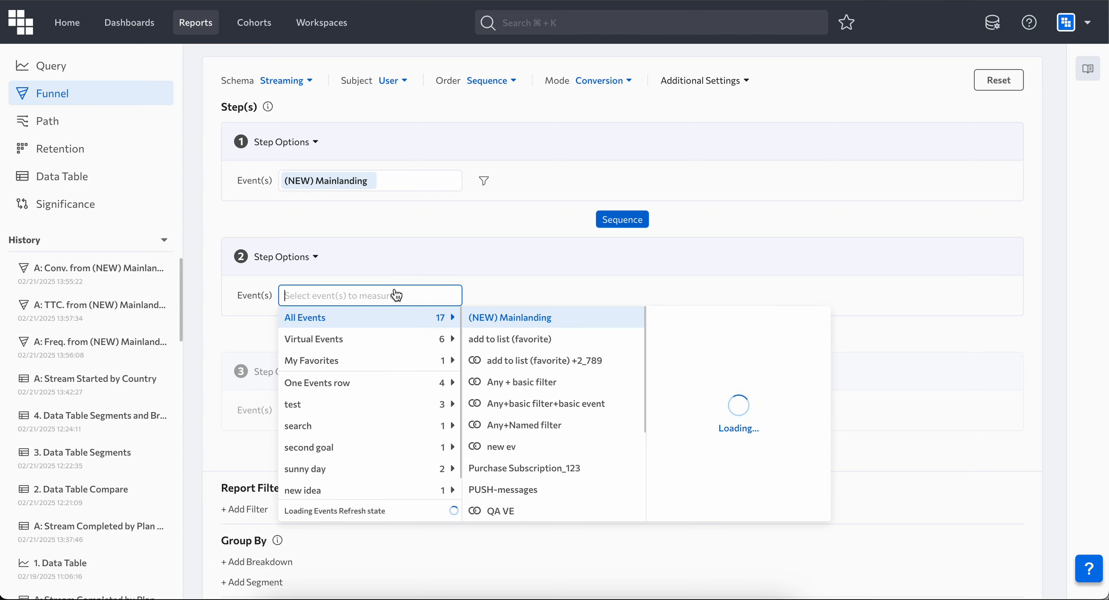
pyautogui.scroll(-3, 527, 419)
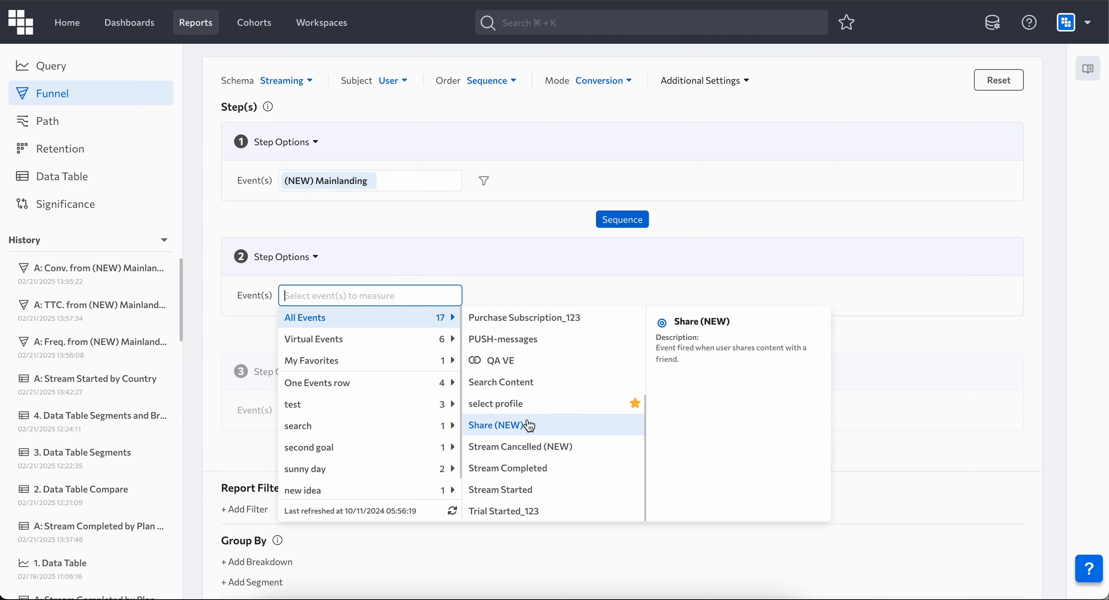
pyautogui.click(544, 383)
pyautogui.click(356, 411)
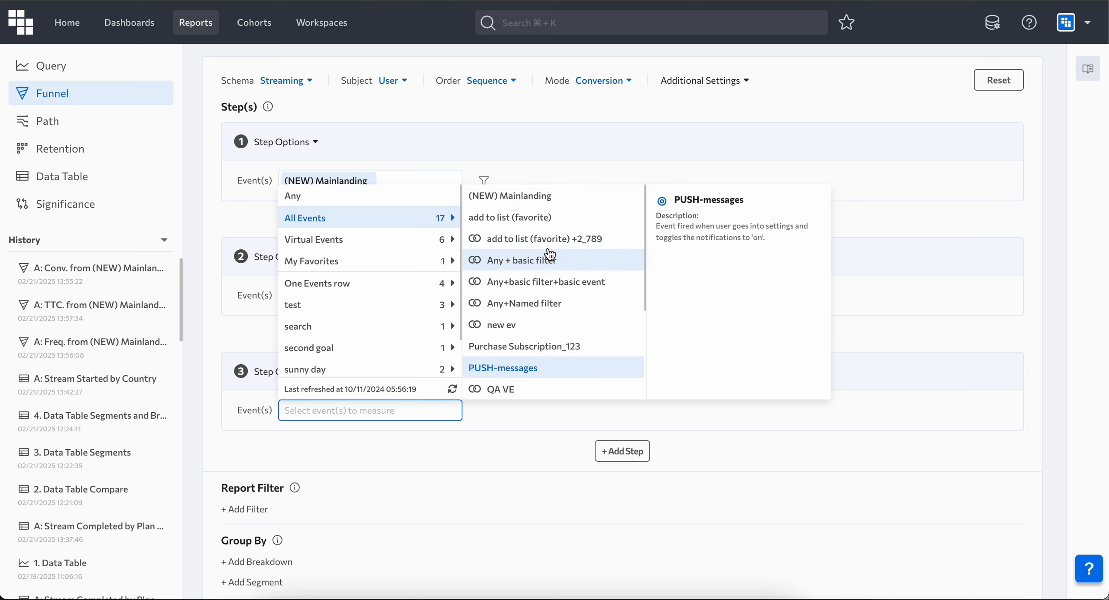
pyautogui.click(558, 221)
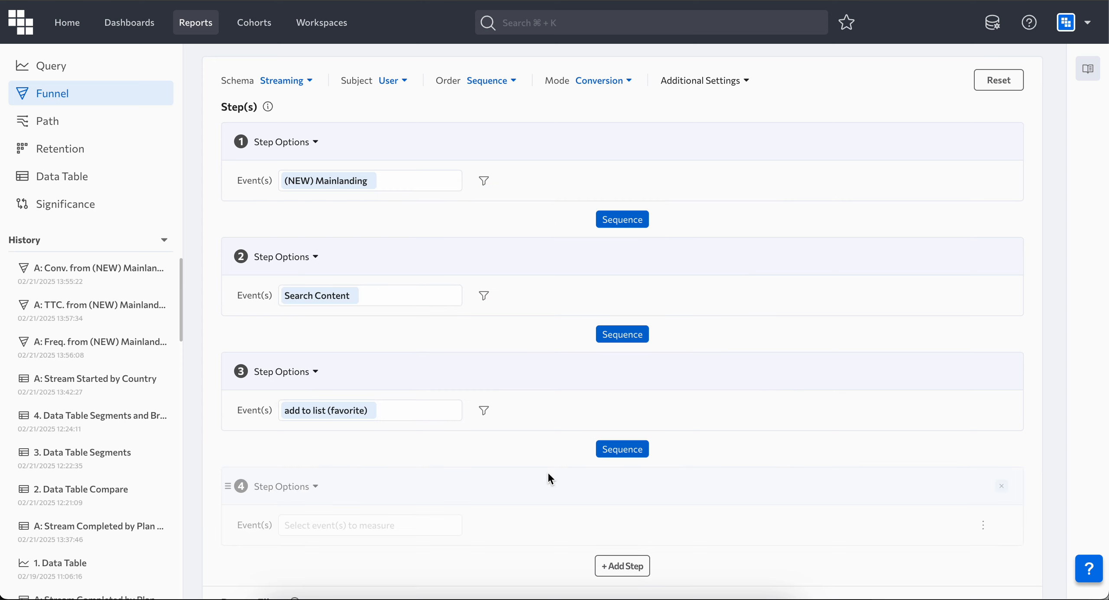
# Step: Add a report filter restricting App to iOS
pyautogui.scroll(-3, 549, 472)
pyautogui.click(256, 480)
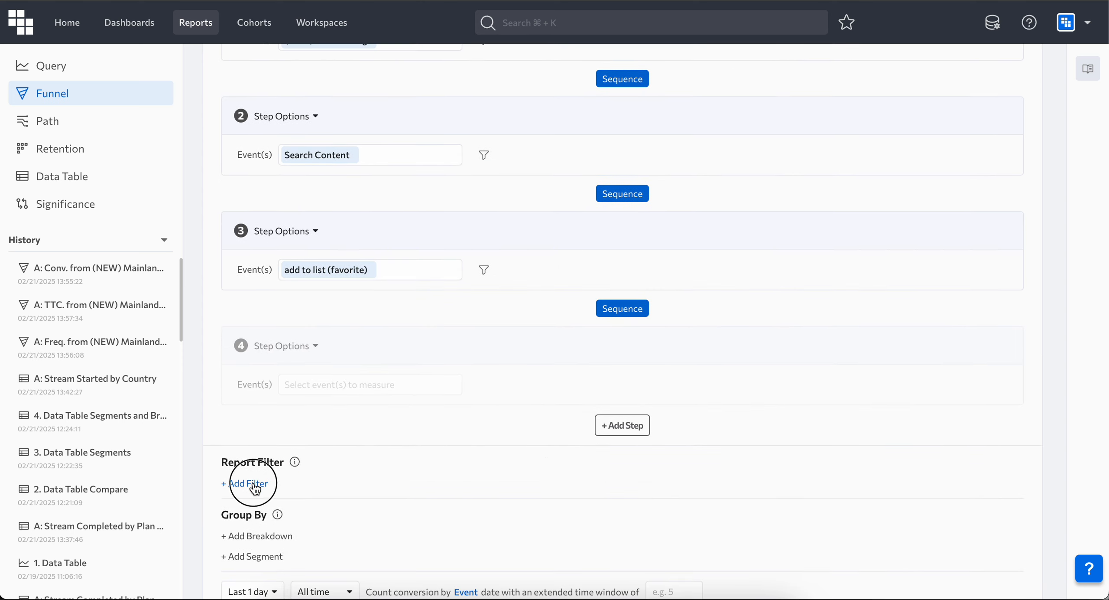
pyautogui.click(265, 498)
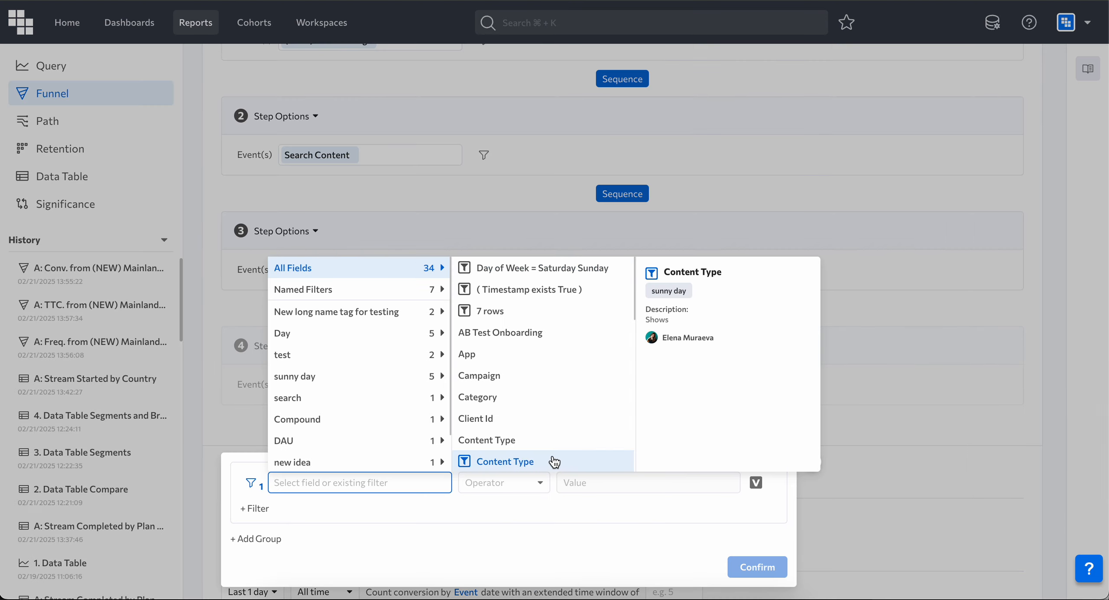
pyautogui.click(546, 356)
pyautogui.click(515, 247)
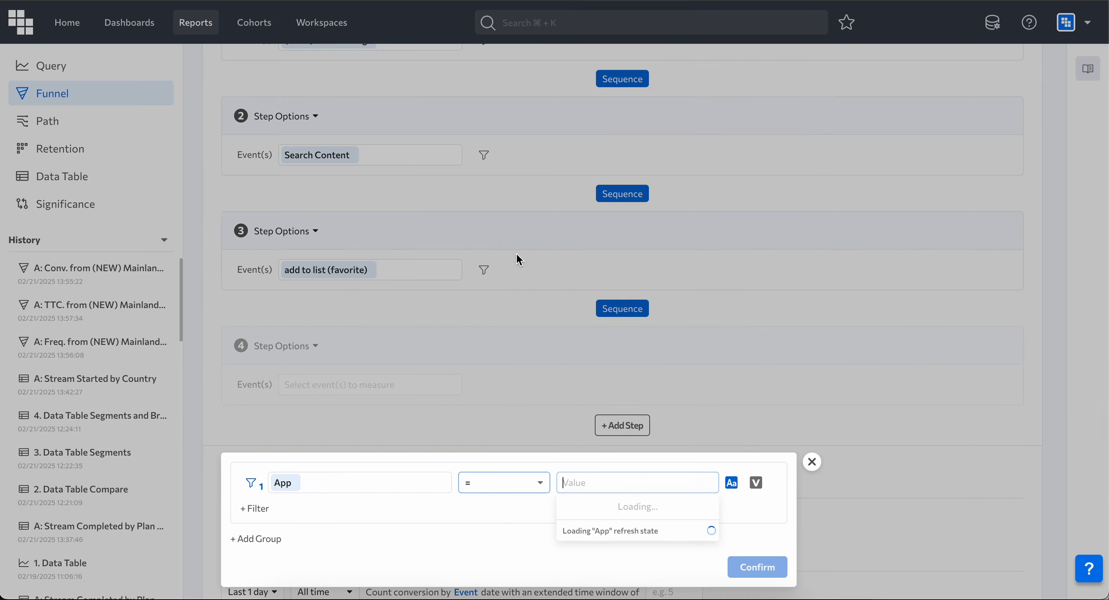
pyautogui.click(601, 503)
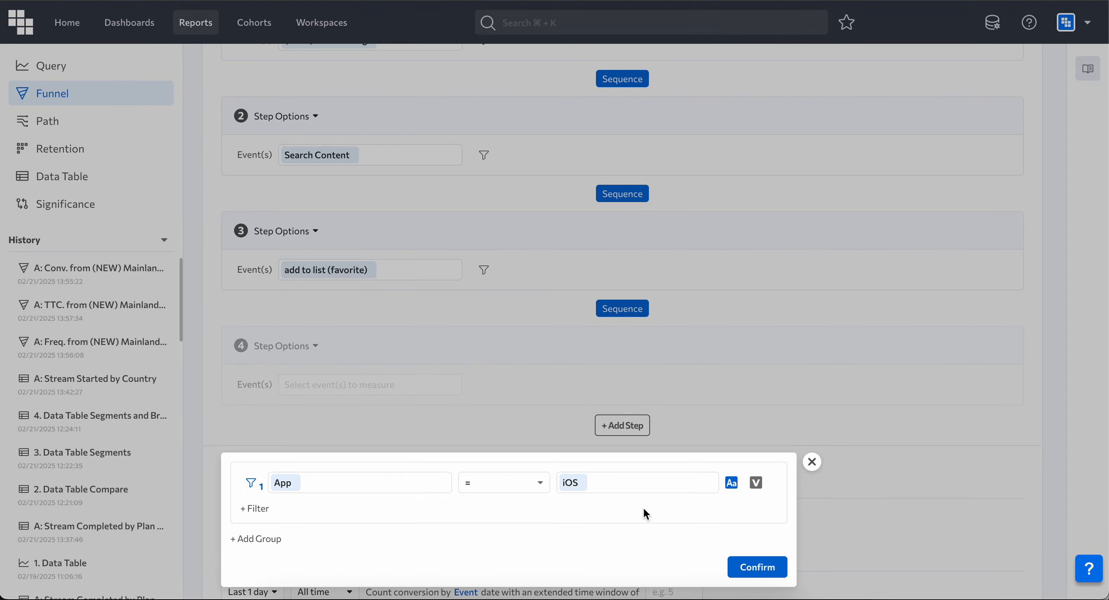
pyautogui.click(774, 566)
# Step: Execute the funnel report
pyautogui.scroll(-3, 773, 437)
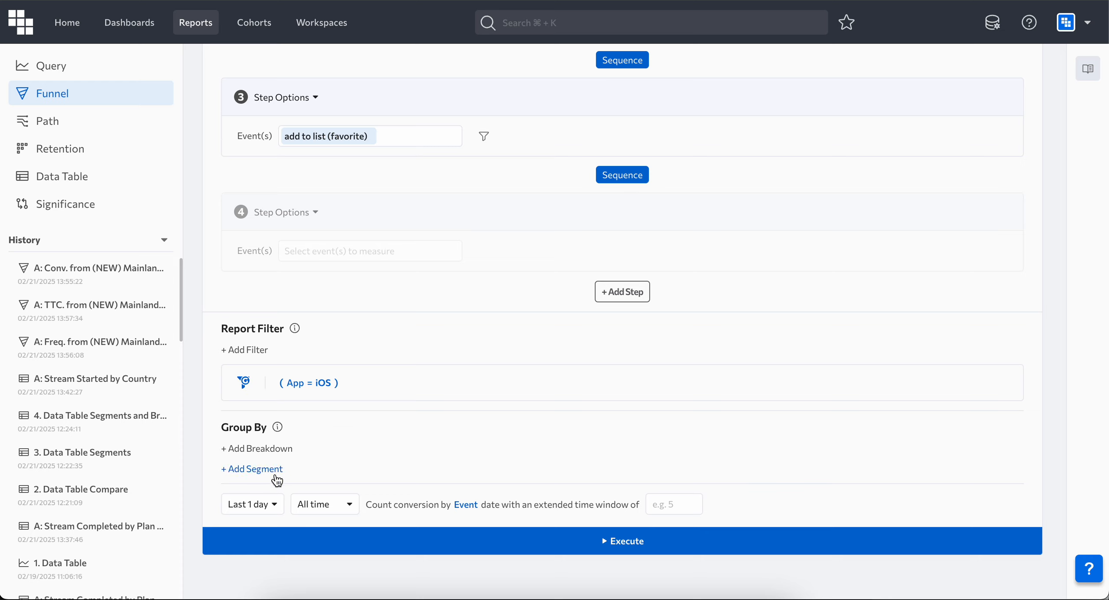
pyautogui.click(341, 514)
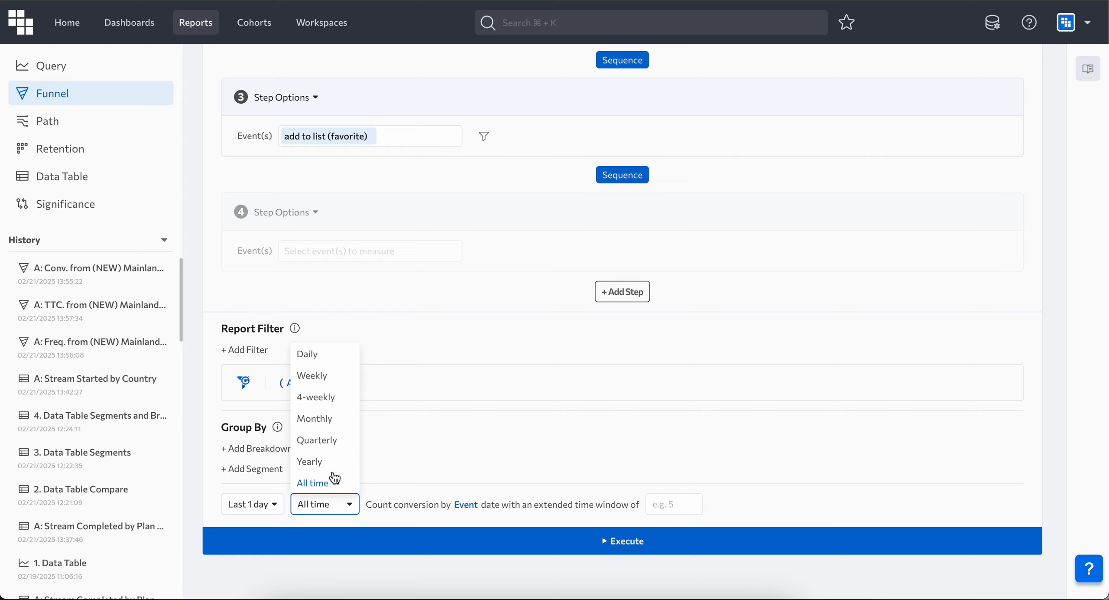
pyautogui.scroll(6, 546, 362)
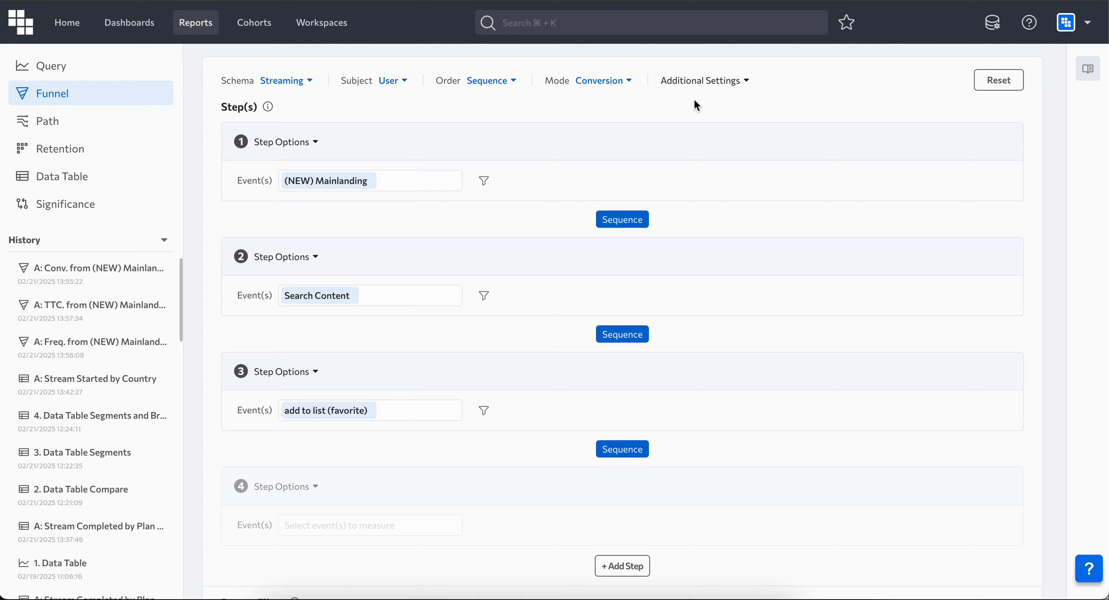
pyautogui.click(604, 81)
pyautogui.click(849, 376)
pyautogui.scroll(-6, 848, 375)
pyautogui.scroll(-2, 745, 463)
pyautogui.click(745, 462)
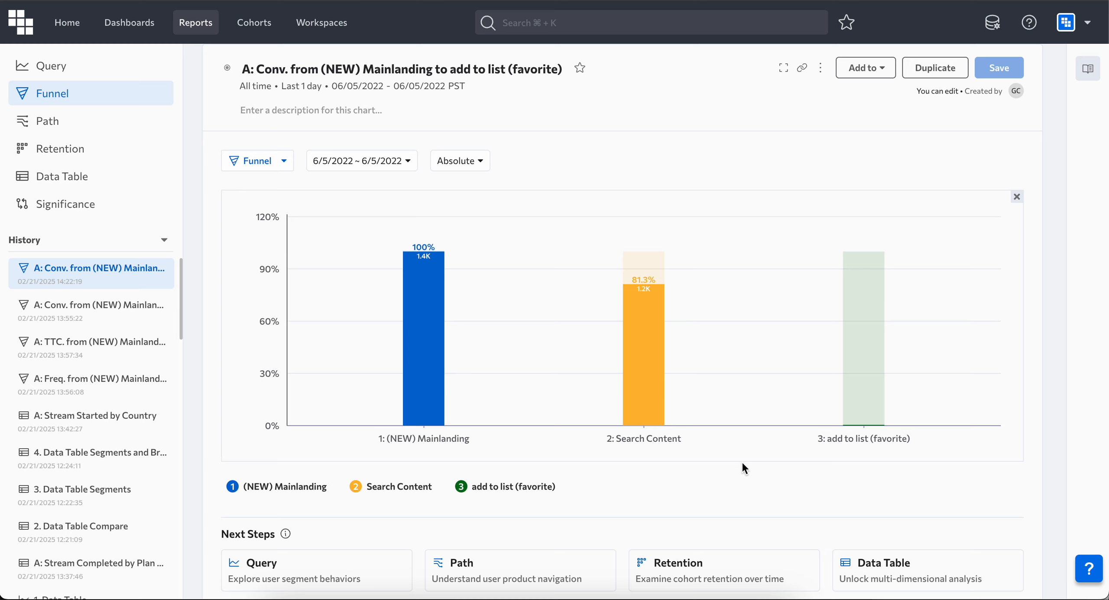
# Step: Switch the funnel chart from Absolute to Relative values
pyautogui.moveTo(655, 357)
pyautogui.moveTo(868, 396)
pyautogui.click(459, 160)
pyautogui.click(472, 181)
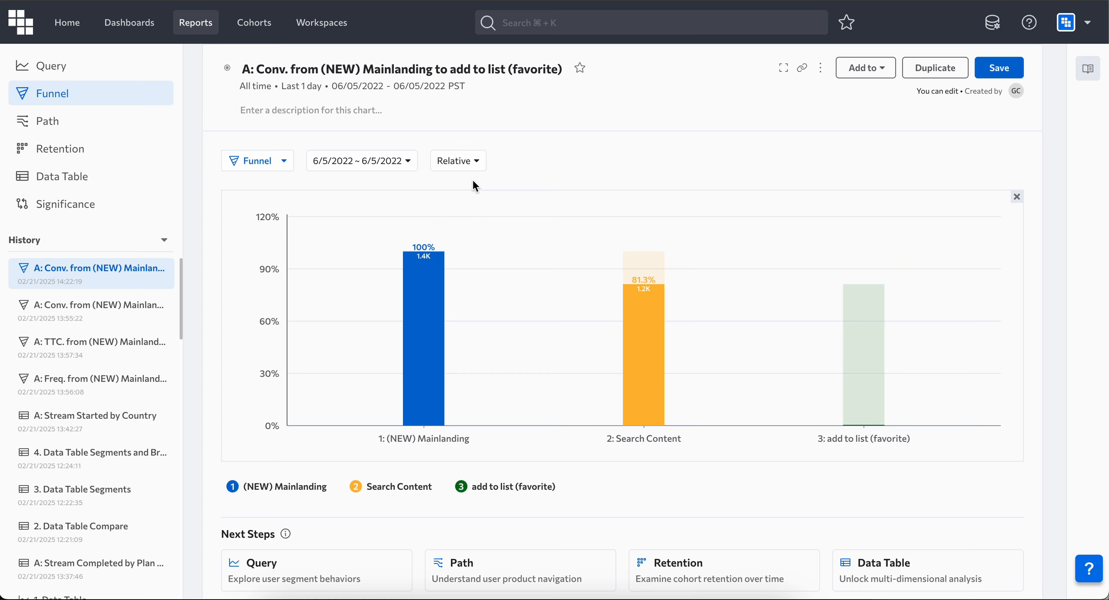
# Step: Examine the conversion details of the chart's bars and the display options
pyautogui.moveTo(425, 313)
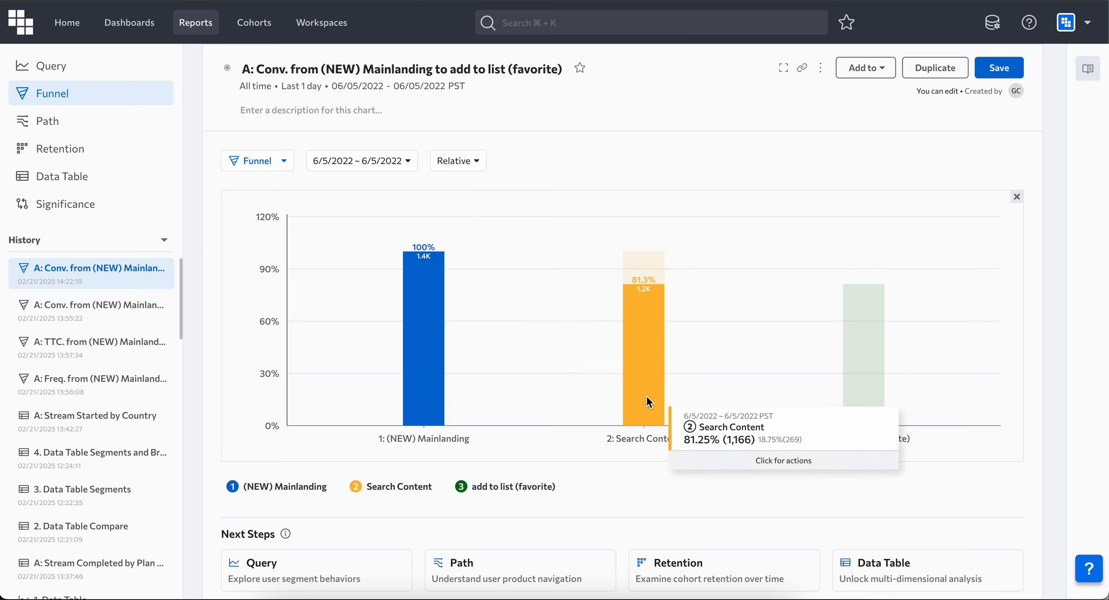
pyautogui.moveTo(635, 382)
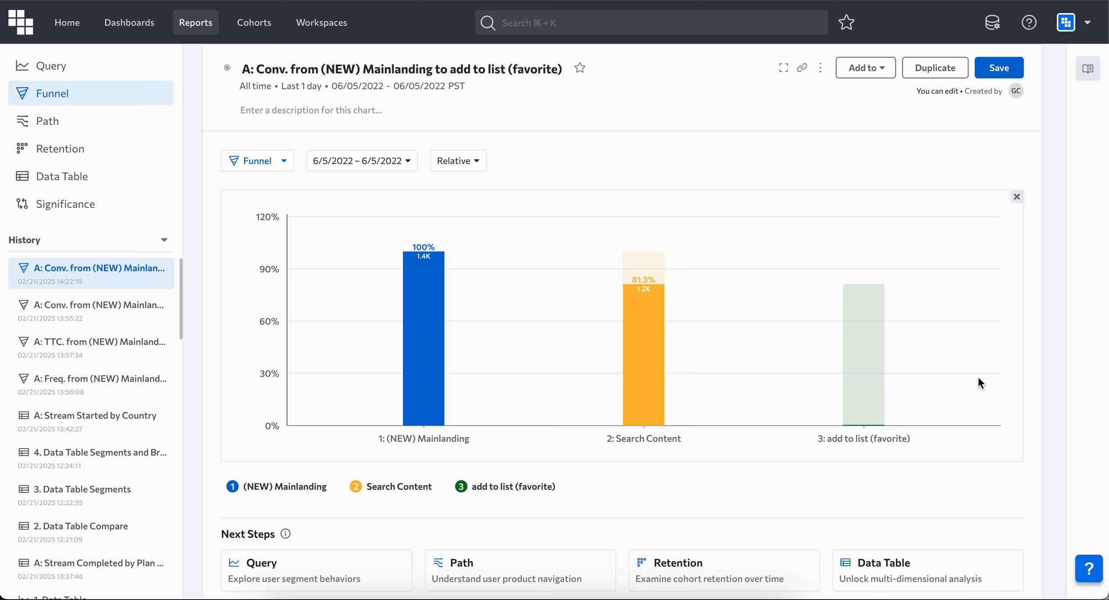
pyautogui.click(479, 168)
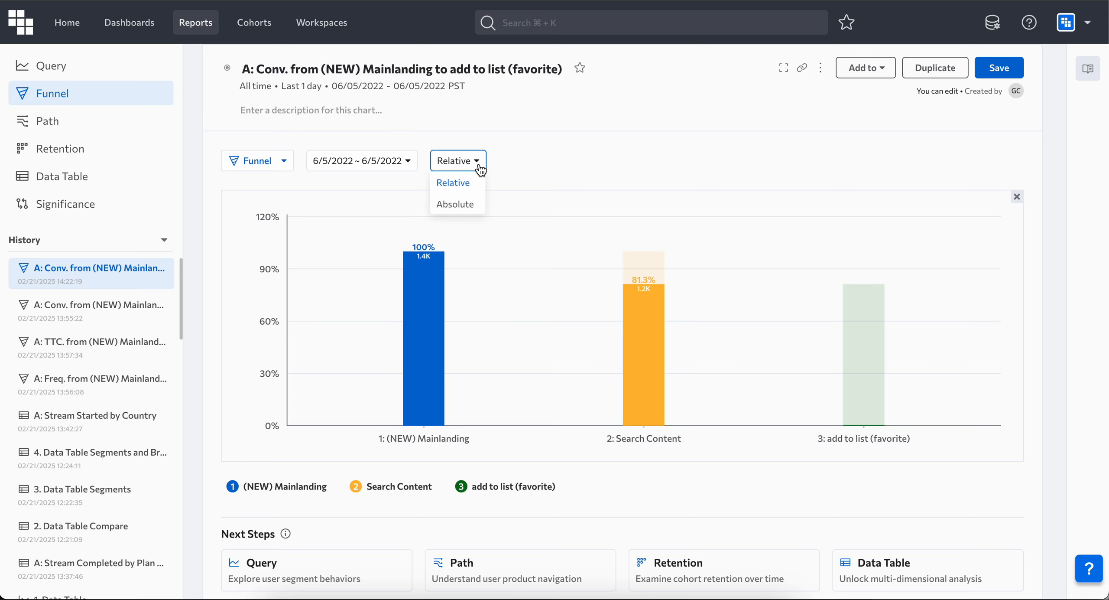
pyautogui.click(619, 129)
pyautogui.scroll(10, 619, 128)
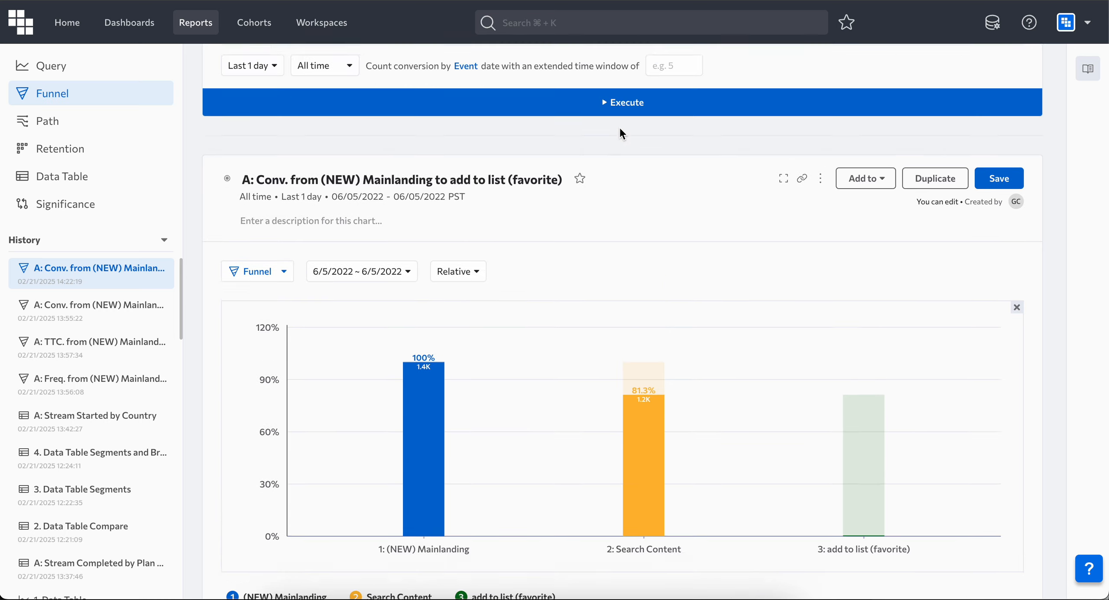
# Step: Switch the mode to Frequency and remove the App = iOS report filter
pyautogui.click(611, 85)
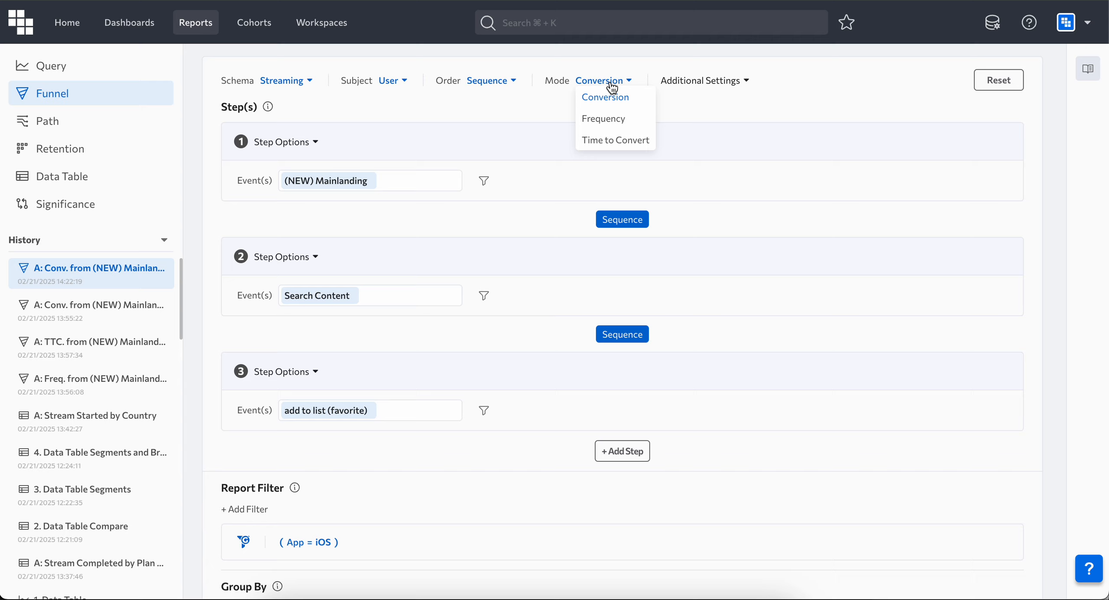
pyautogui.click(619, 116)
pyautogui.scroll(-4, 480, 439)
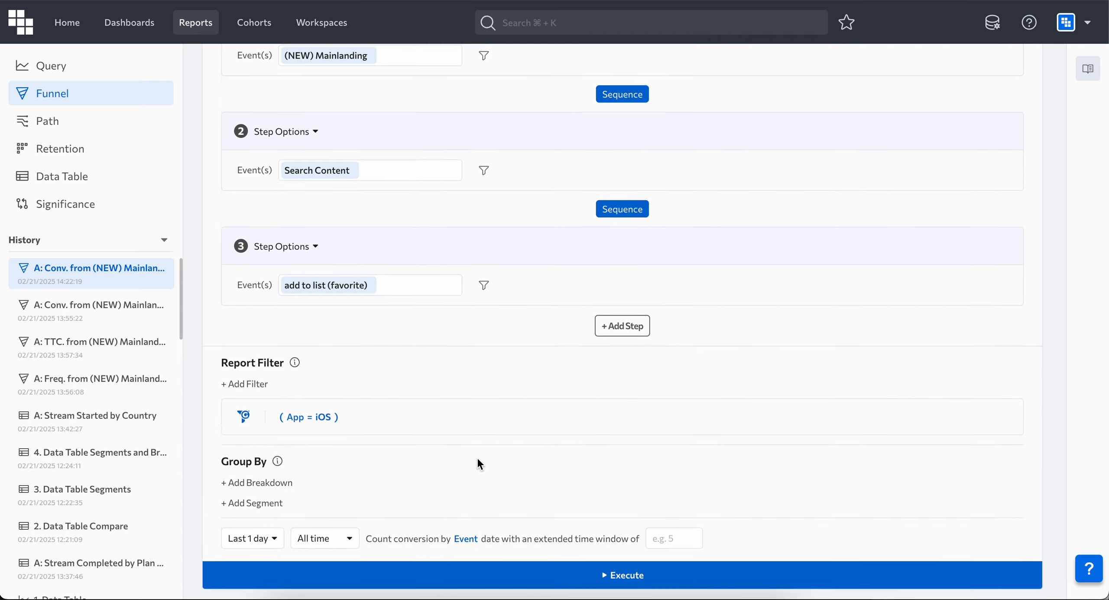
pyautogui.click(1001, 365)
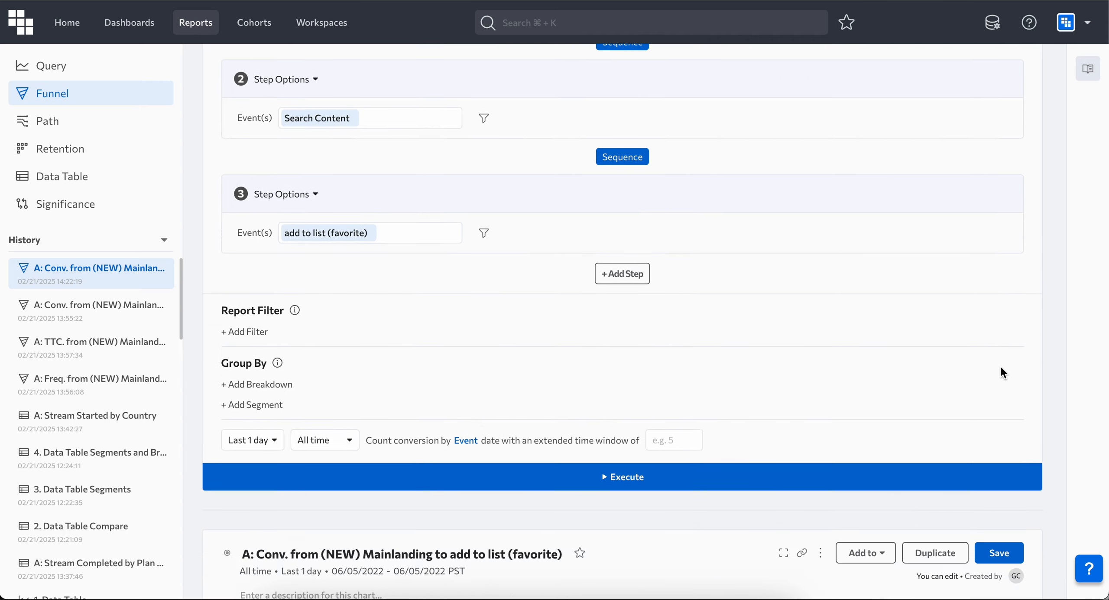
# Step: Add a cohort segment of users who performed Purchase Subscription_123
pyautogui.click(260, 405)
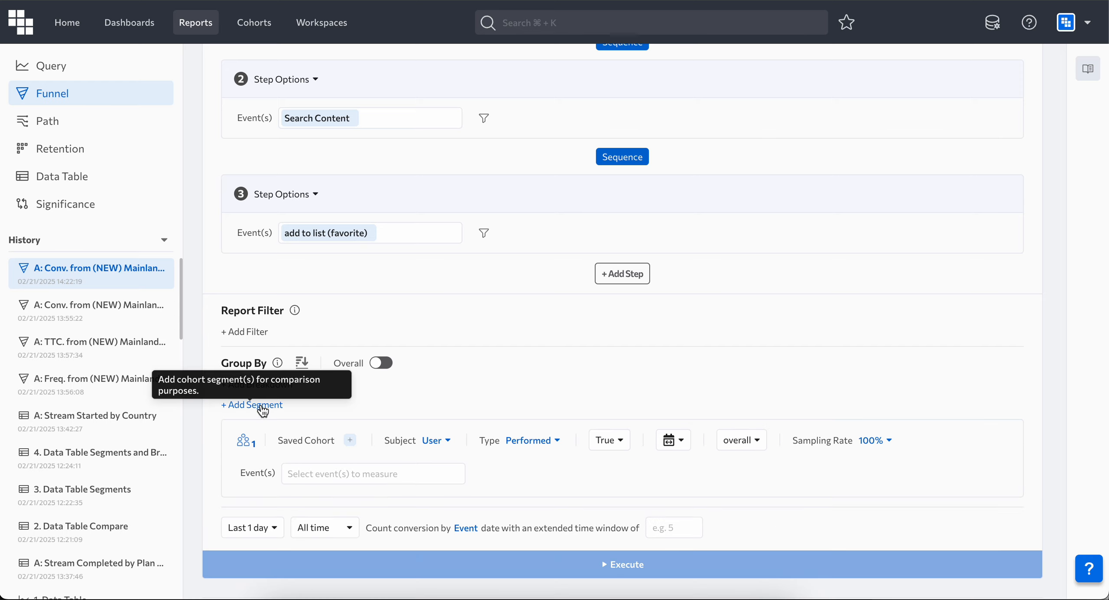
pyautogui.click(350, 475)
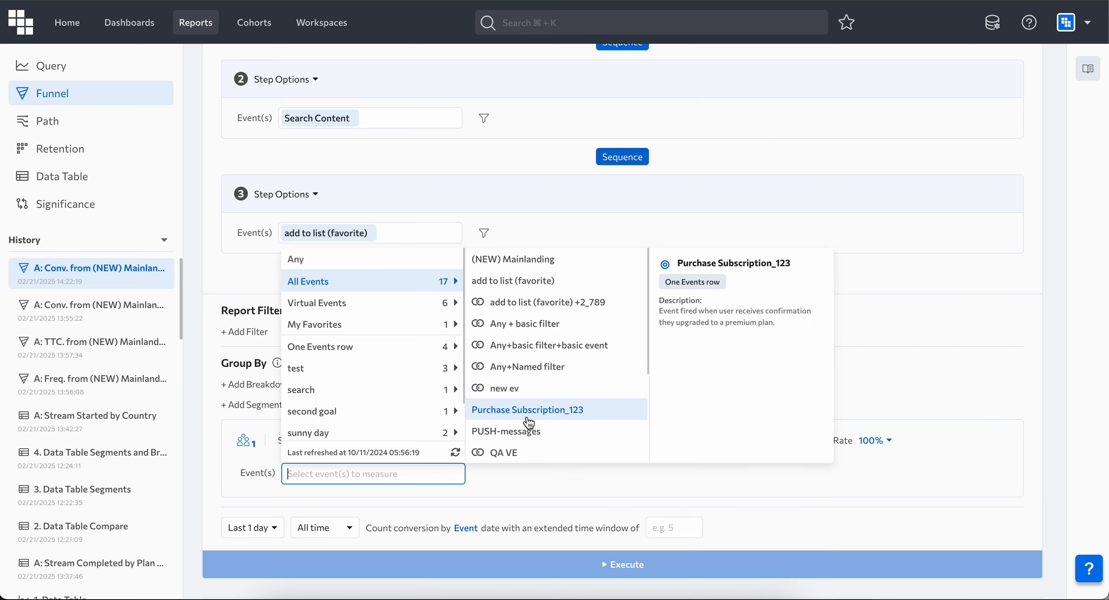
pyautogui.click(592, 418)
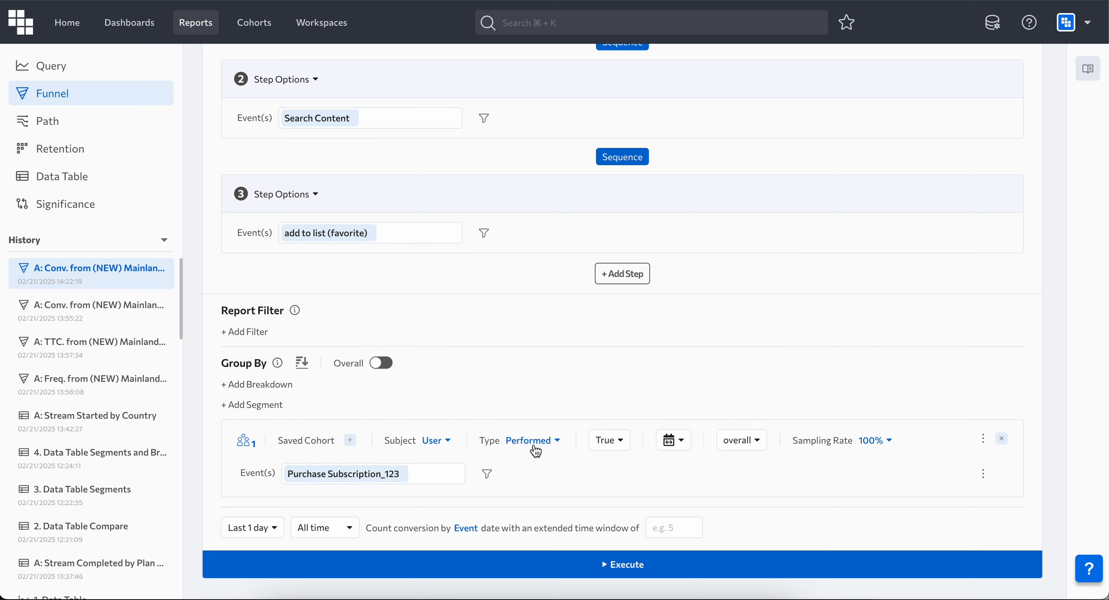
# Step: Add a second segment of users for whom Purchase Subscription_123 performed is False
pyautogui.click(262, 404)
pyautogui.scroll(-3, 584, 393)
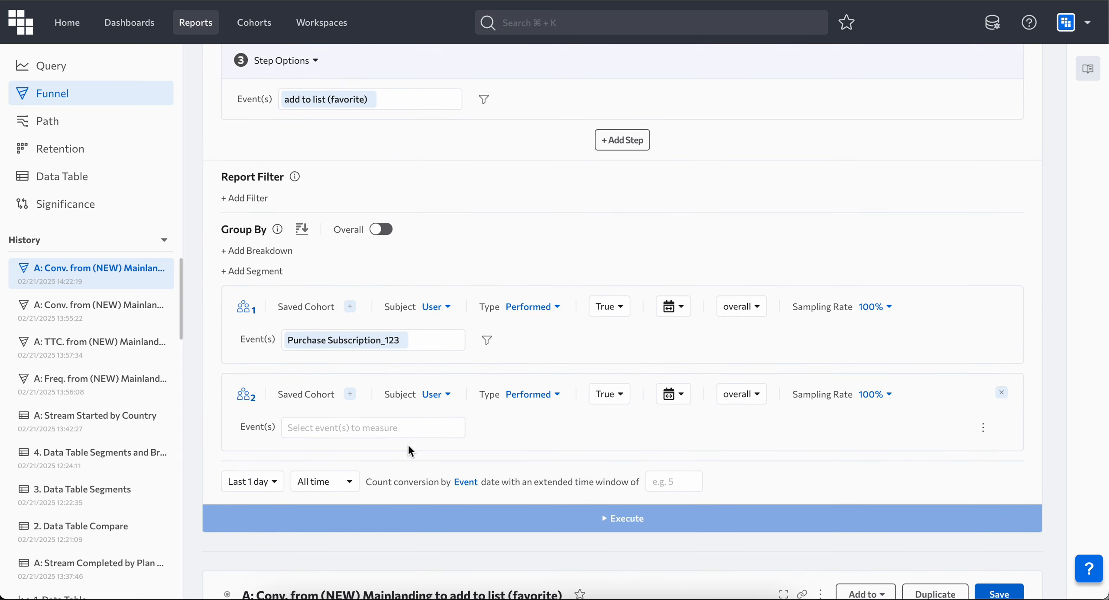
pyautogui.click(389, 428)
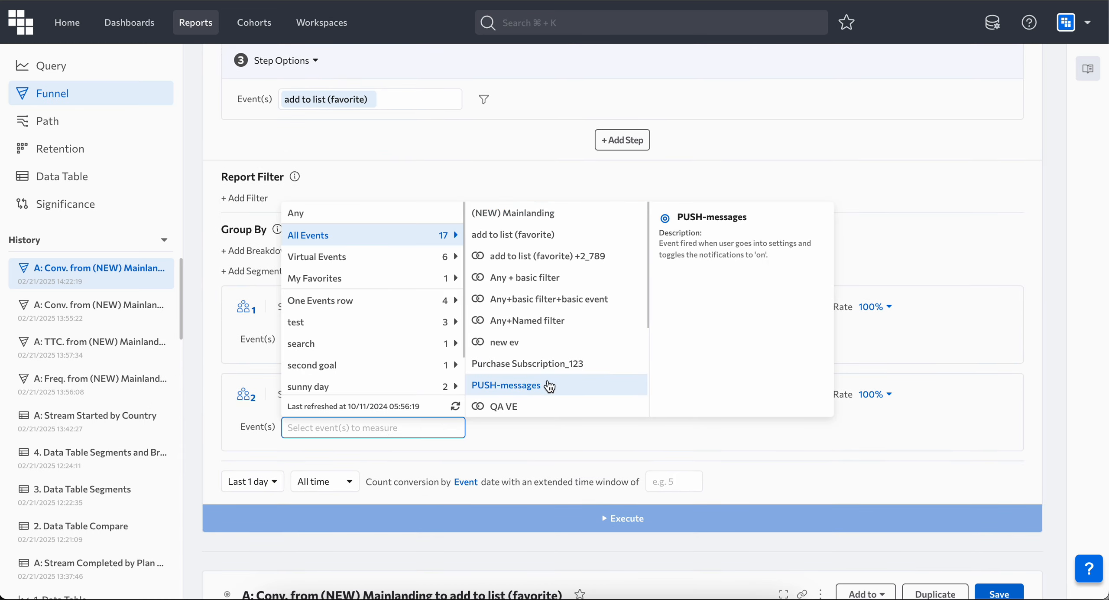
pyautogui.click(570, 364)
pyautogui.click(609, 394)
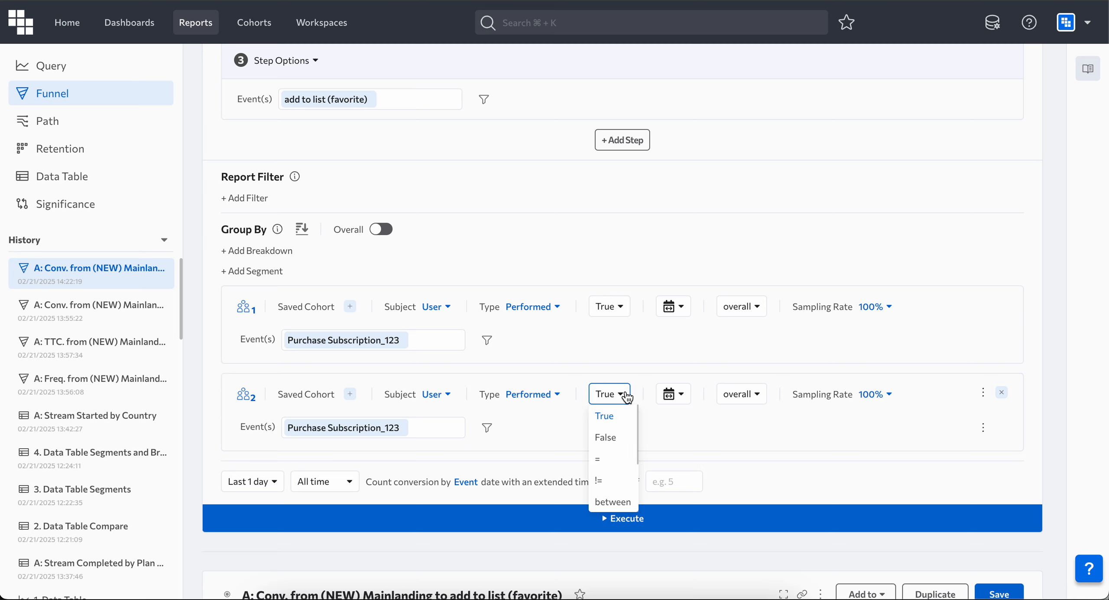
pyautogui.click(625, 437)
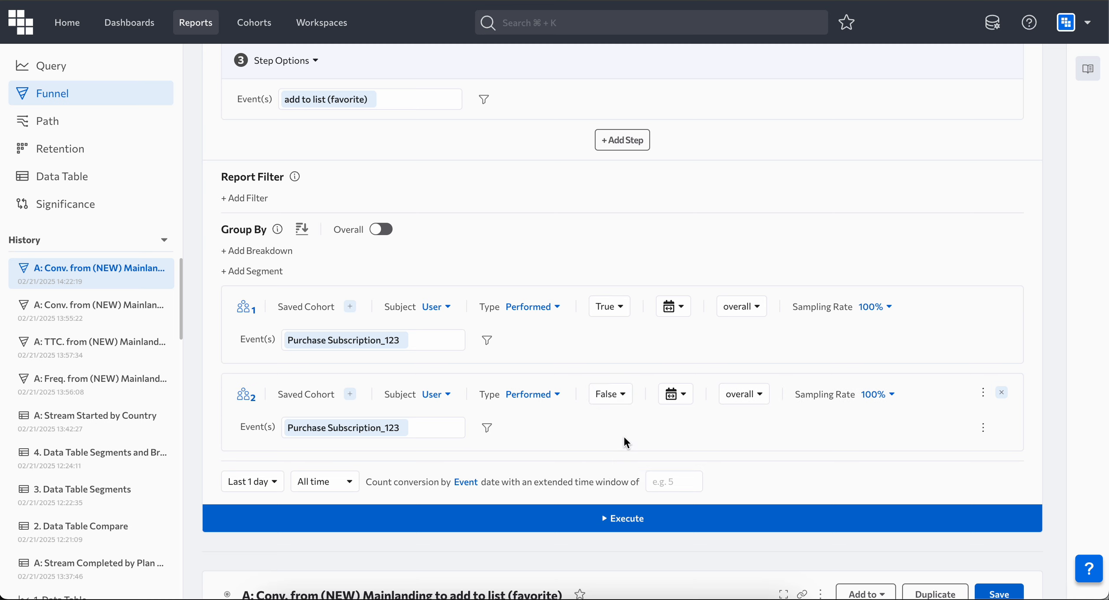
# Step: Run the funnel report grouped by the two Purchase Subscription_123 segments
pyautogui.click(714, 523)
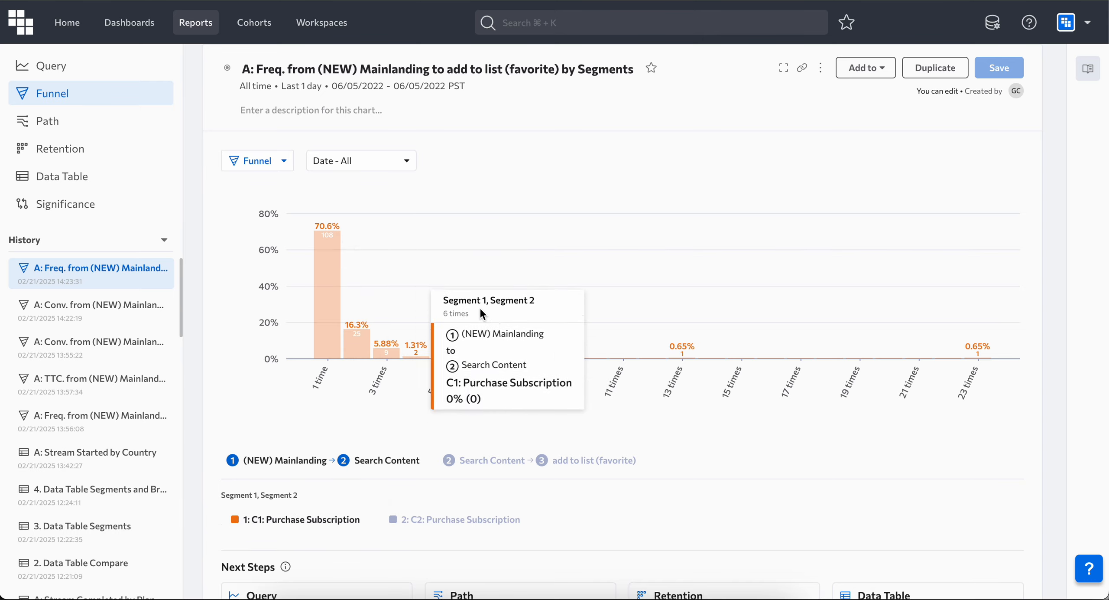
pyautogui.scroll(10, 479, 307)
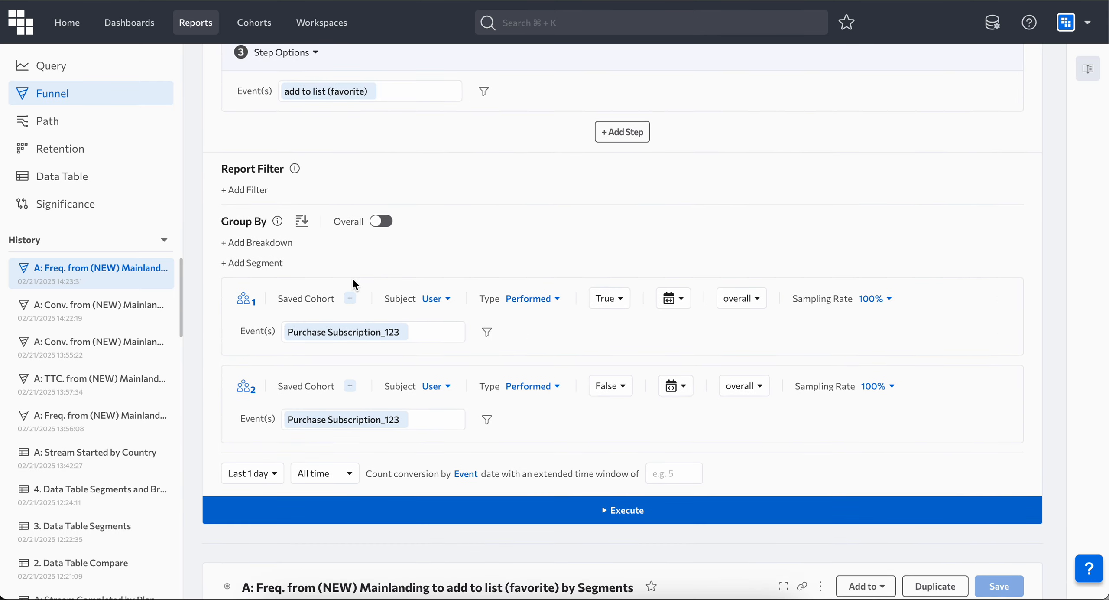
pyautogui.scroll(-10, 384, 506)
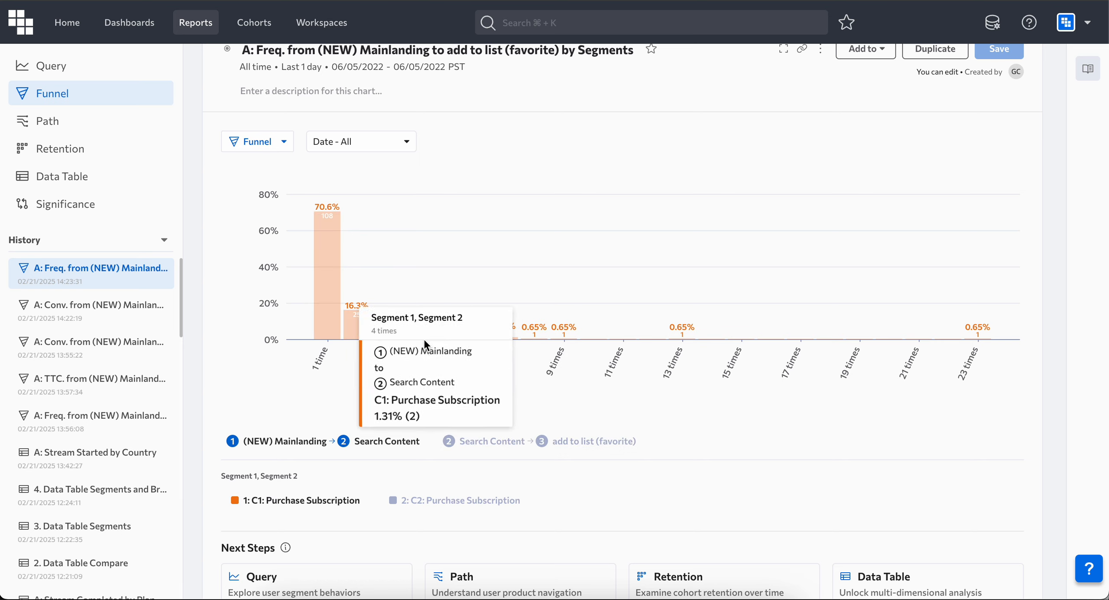
# Step: Examine the frequency distribution for each funnel step pair and each segment in the chart
pyautogui.moveTo(444, 338)
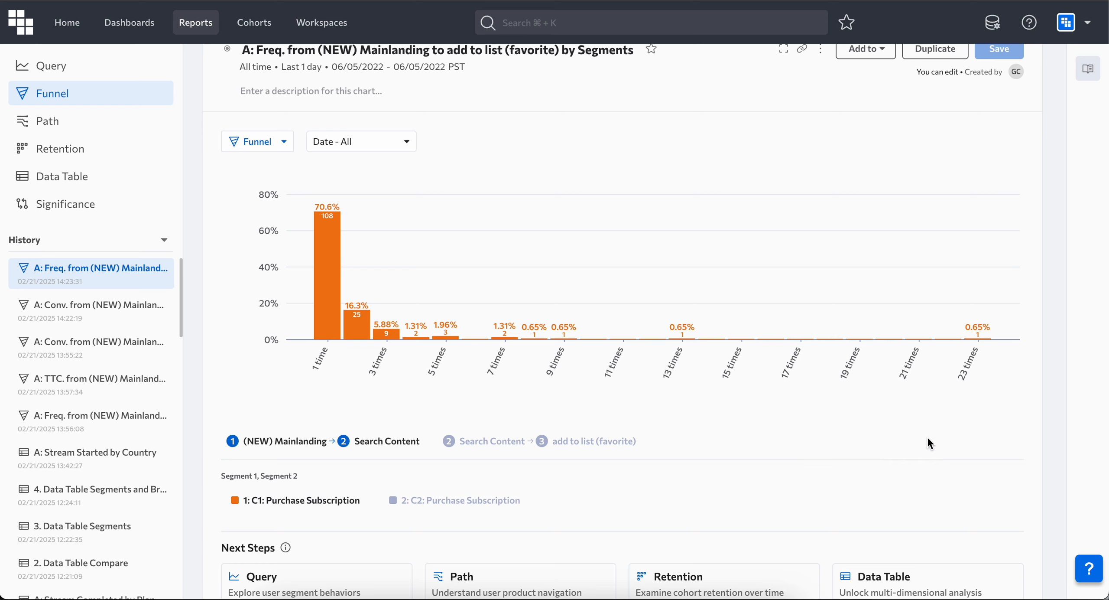
pyautogui.moveTo(978, 333)
pyautogui.click(498, 444)
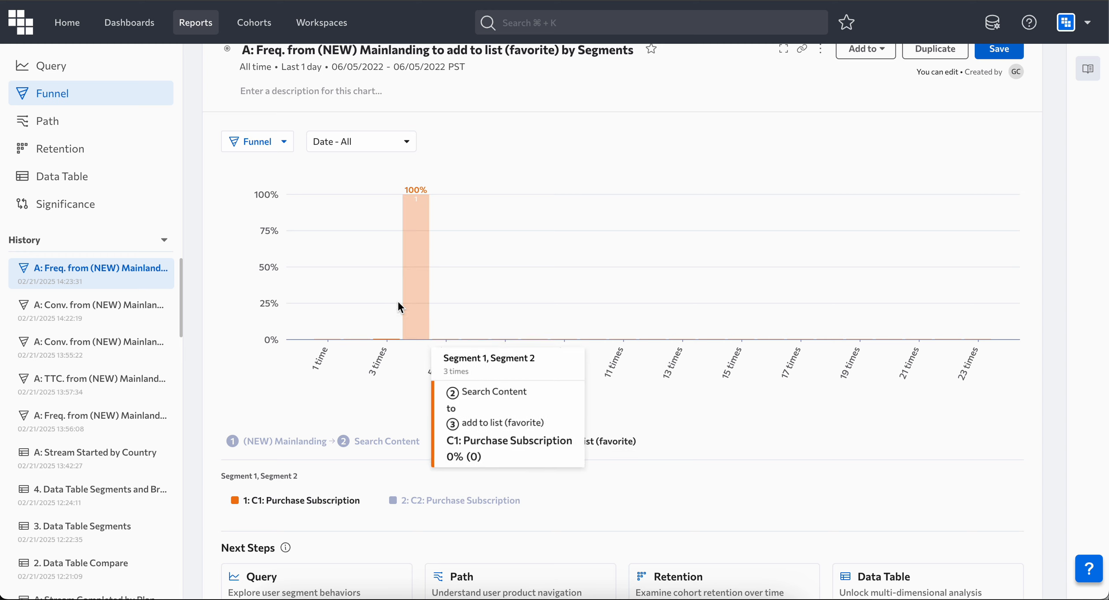
pyautogui.moveTo(404, 281)
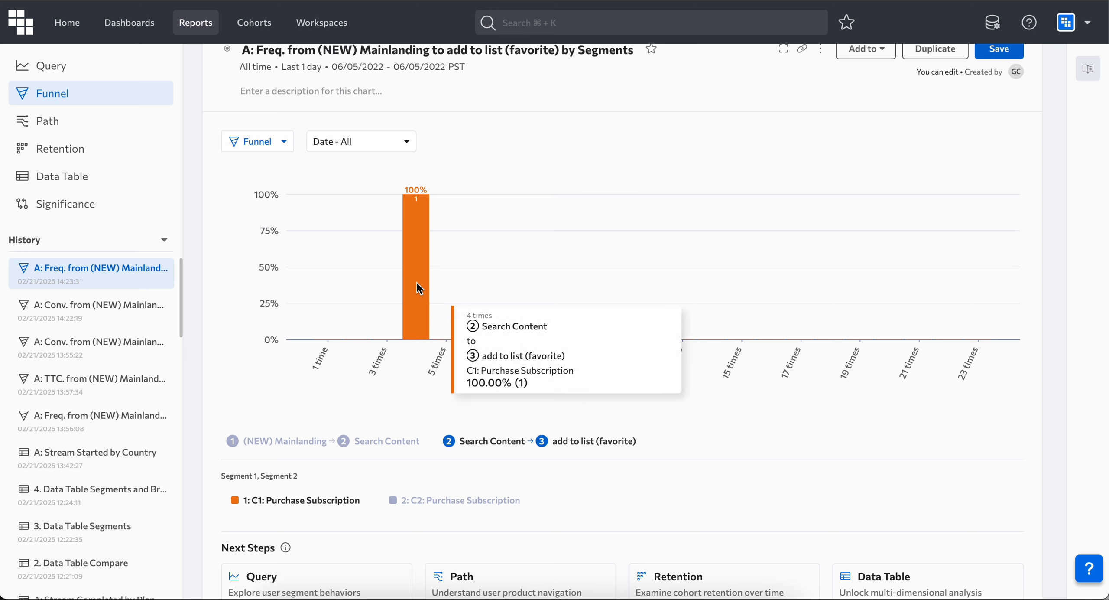
pyautogui.click(433, 500)
pyautogui.click(299, 502)
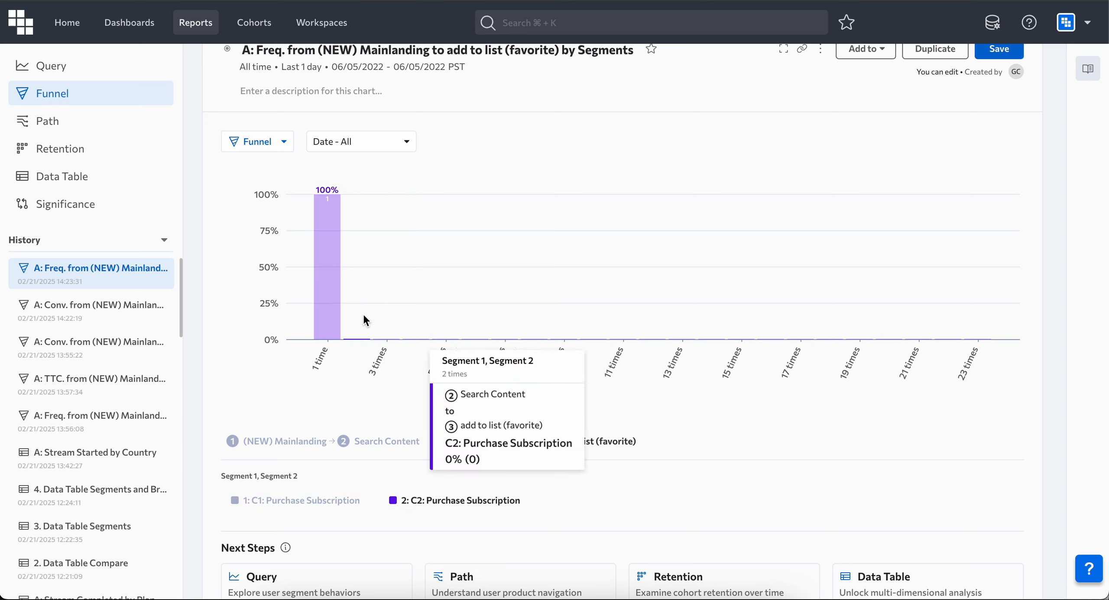
pyautogui.click(303, 443)
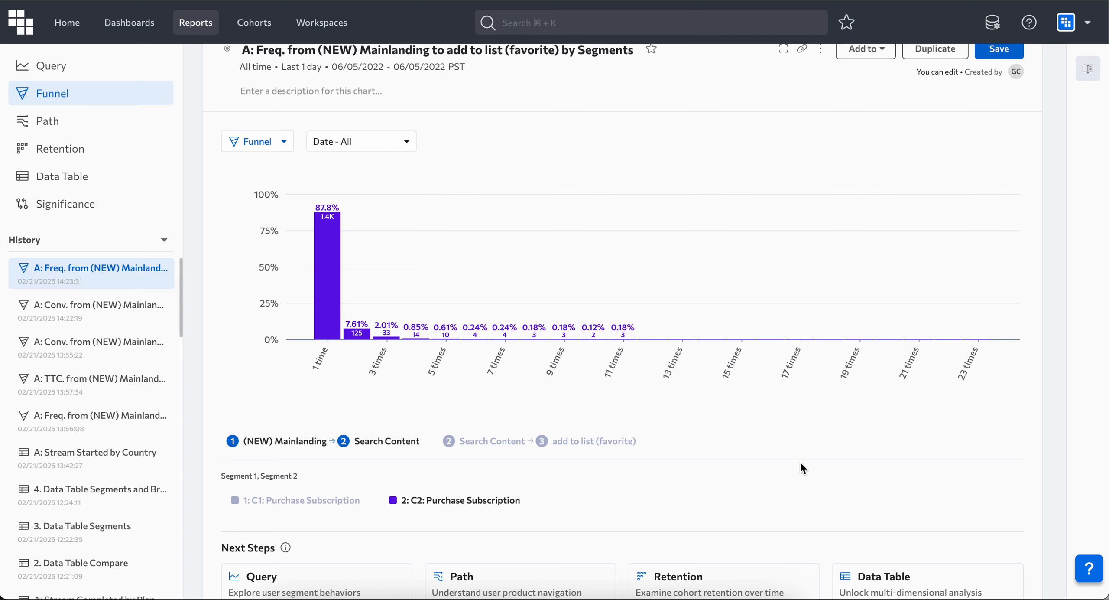
# Step: Switch the funnel mode to Time to Convert
pyautogui.scroll(15, 818, 426)
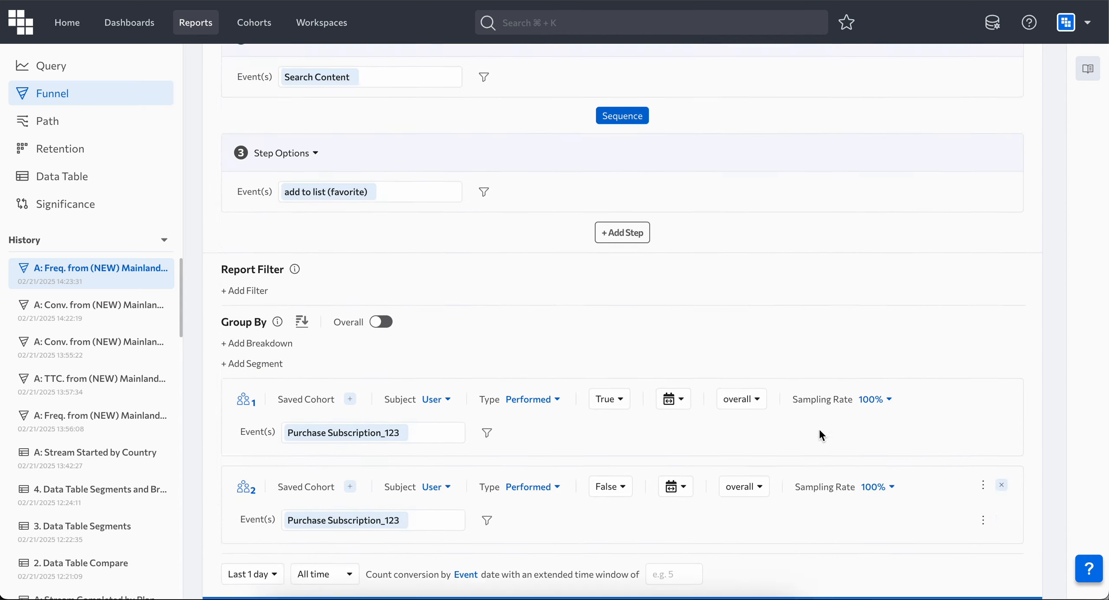
pyautogui.scroll(5, 818, 427)
pyautogui.click(602, 81)
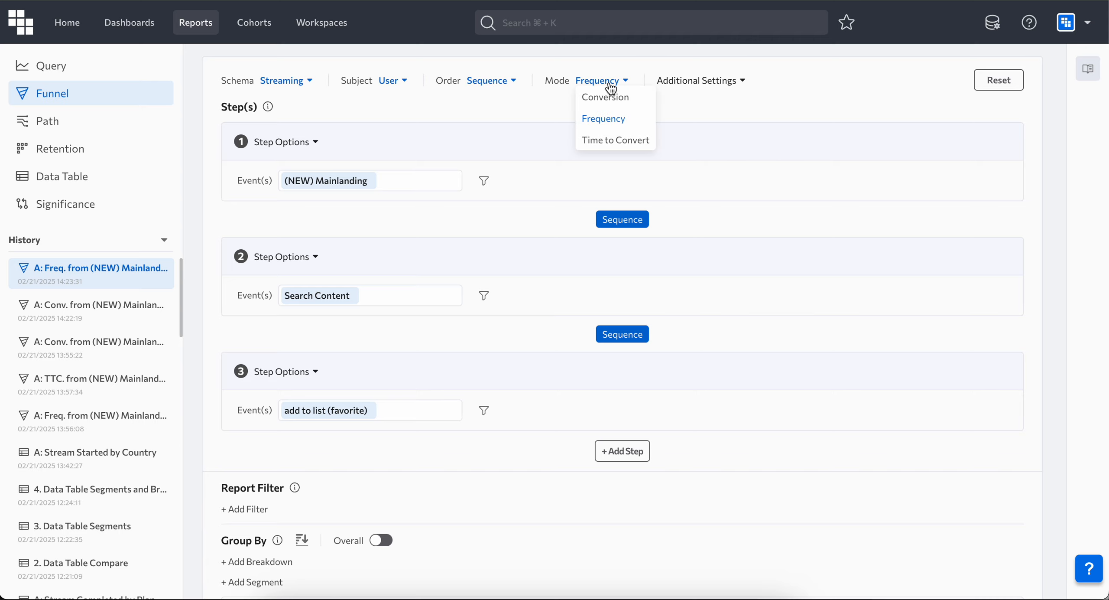
pyautogui.click(621, 134)
# Step: Remove both Purchase Subscription_123 segments from the Group By section
pyautogui.scroll(-5, 623, 133)
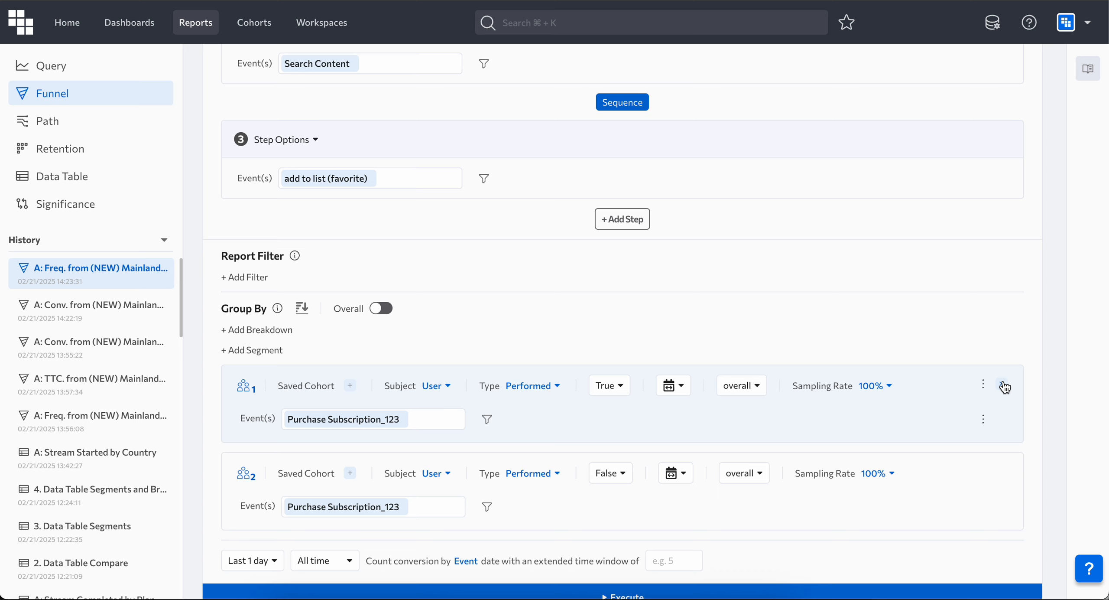
pyautogui.click(1005, 386)
pyautogui.click(1006, 386)
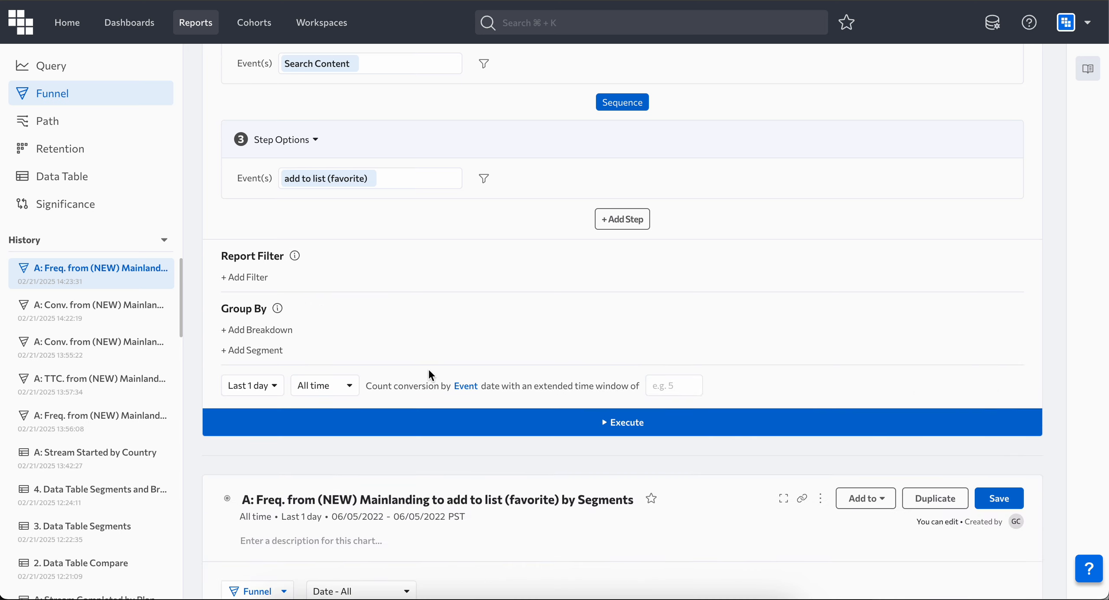
# Step: Add a Content Type breakdown and execute the report
pyautogui.click(254, 329)
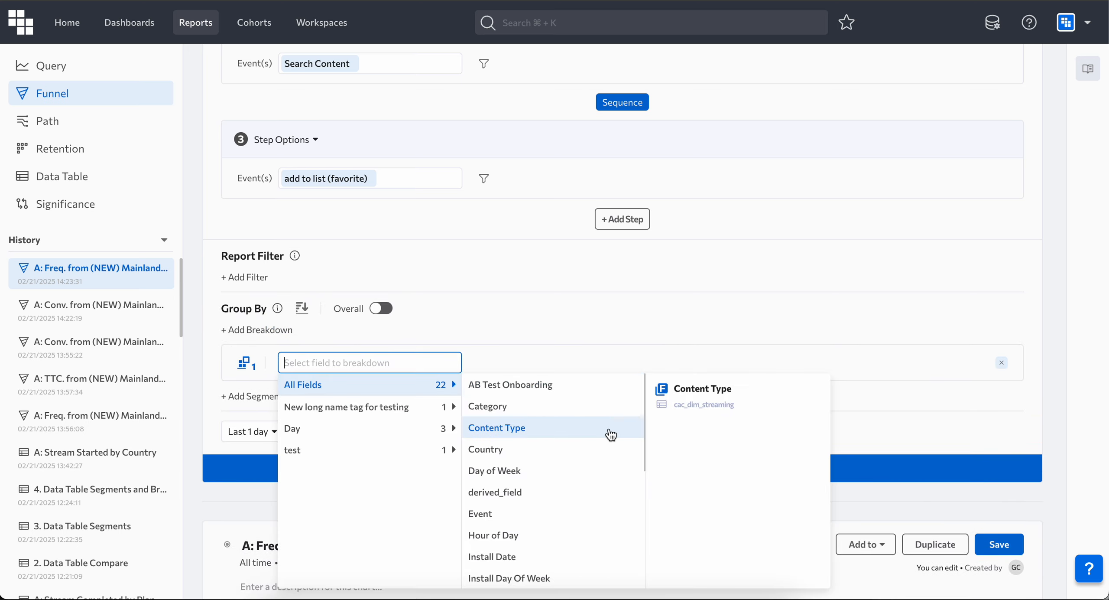
pyautogui.click(577, 430)
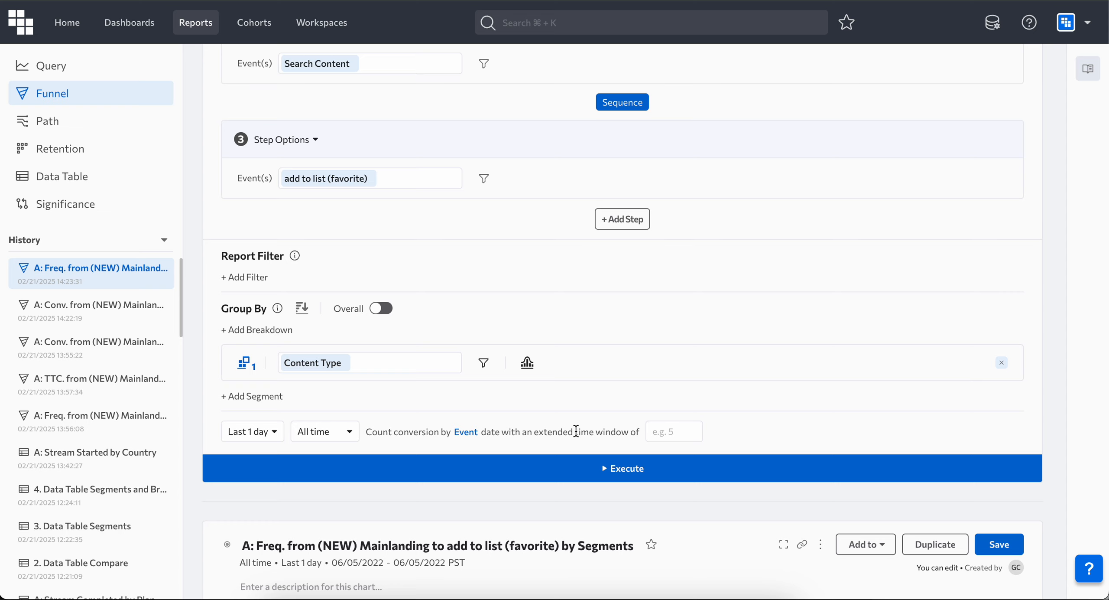
pyautogui.click(656, 473)
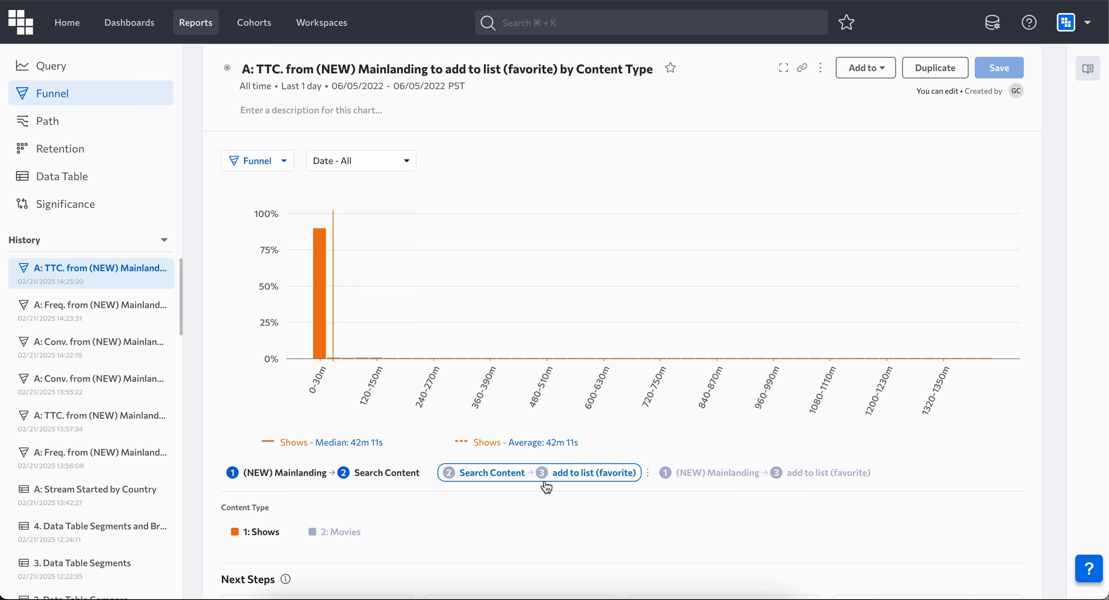
# Step: Examine the time-to-convert results for each step pair and for Shows and Movies
pyautogui.click(709, 475)
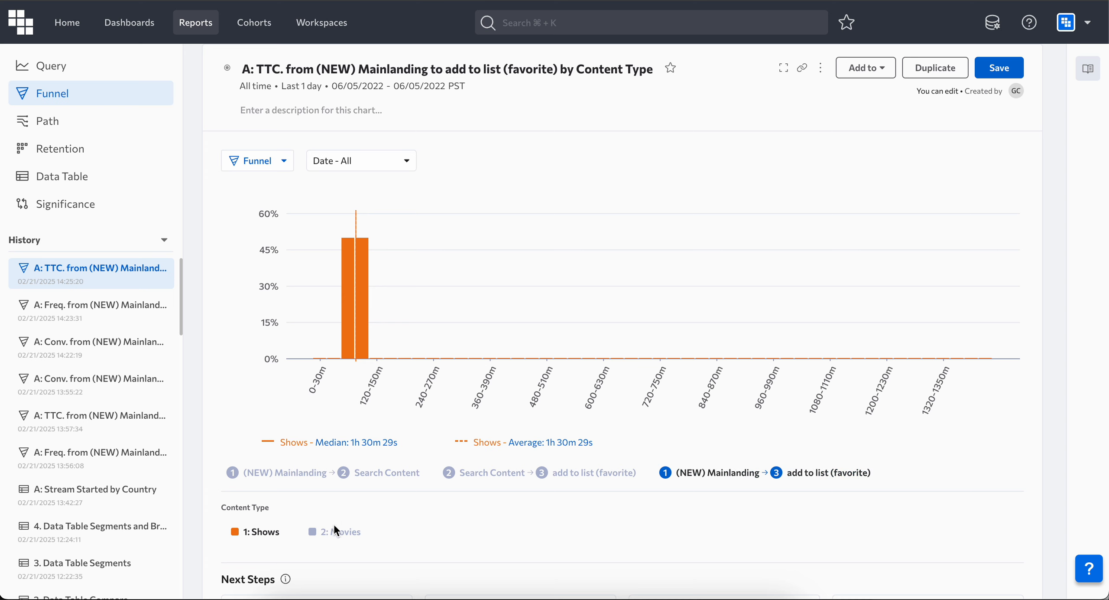
pyautogui.click(330, 538)
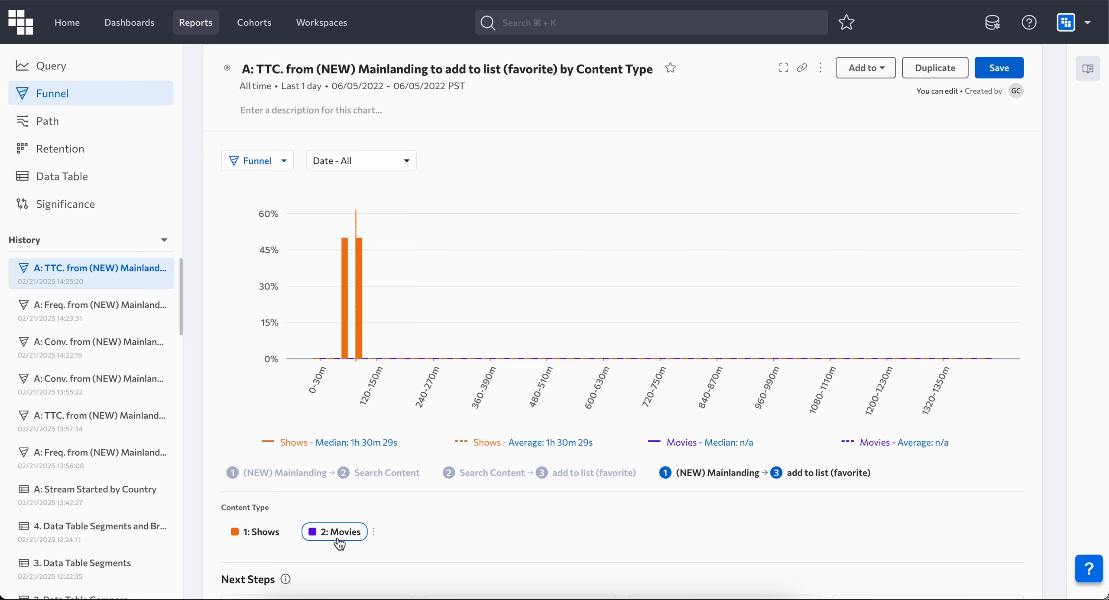
pyautogui.moveTo(676, 467)
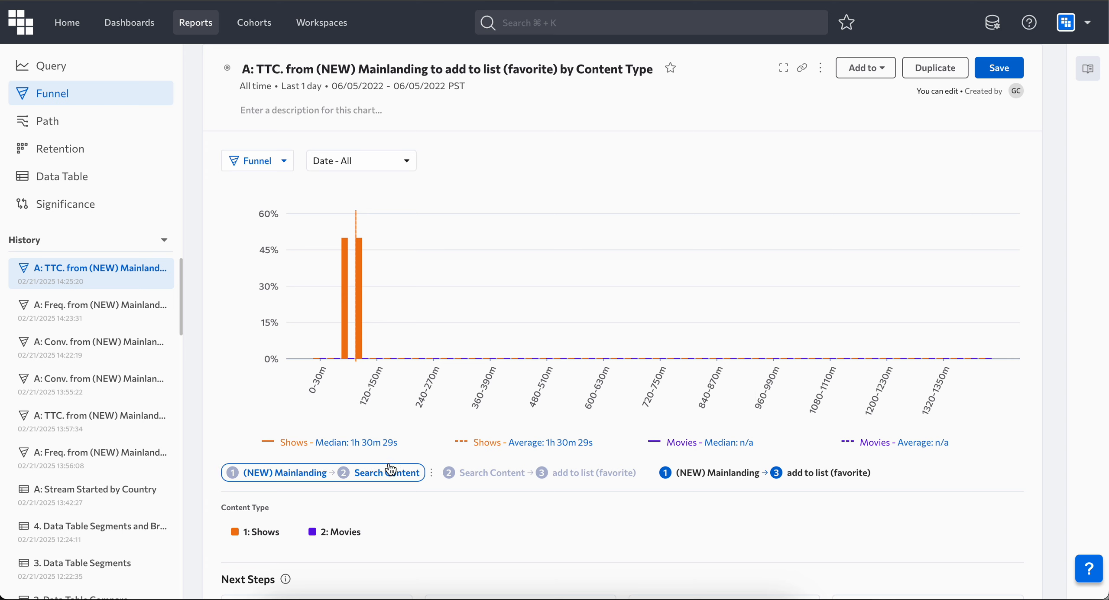
pyautogui.click(346, 476)
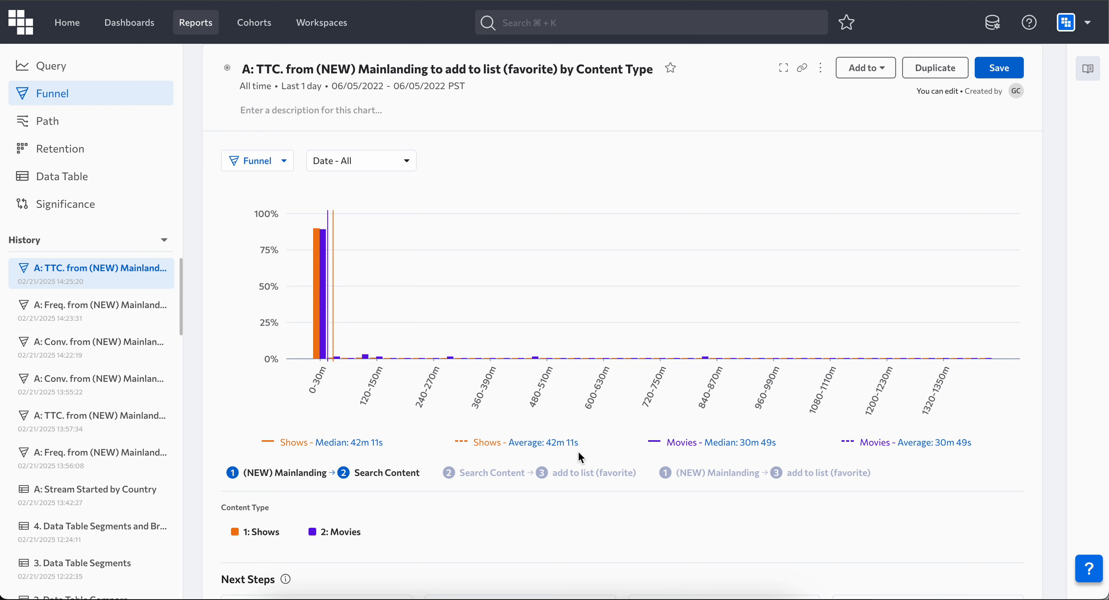
pyautogui.click(531, 477)
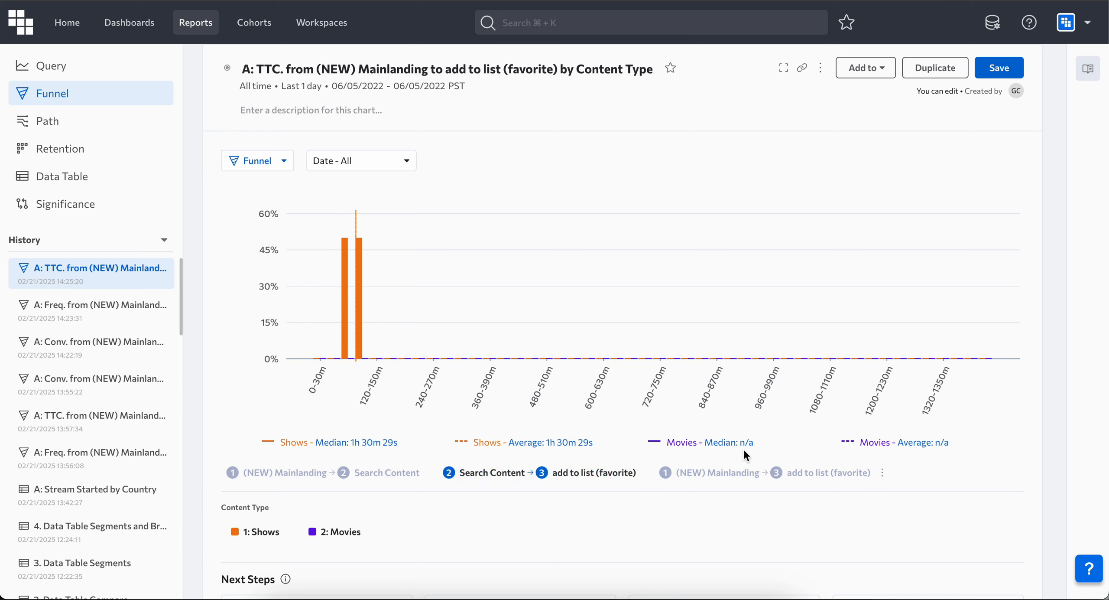
pyautogui.click(729, 477)
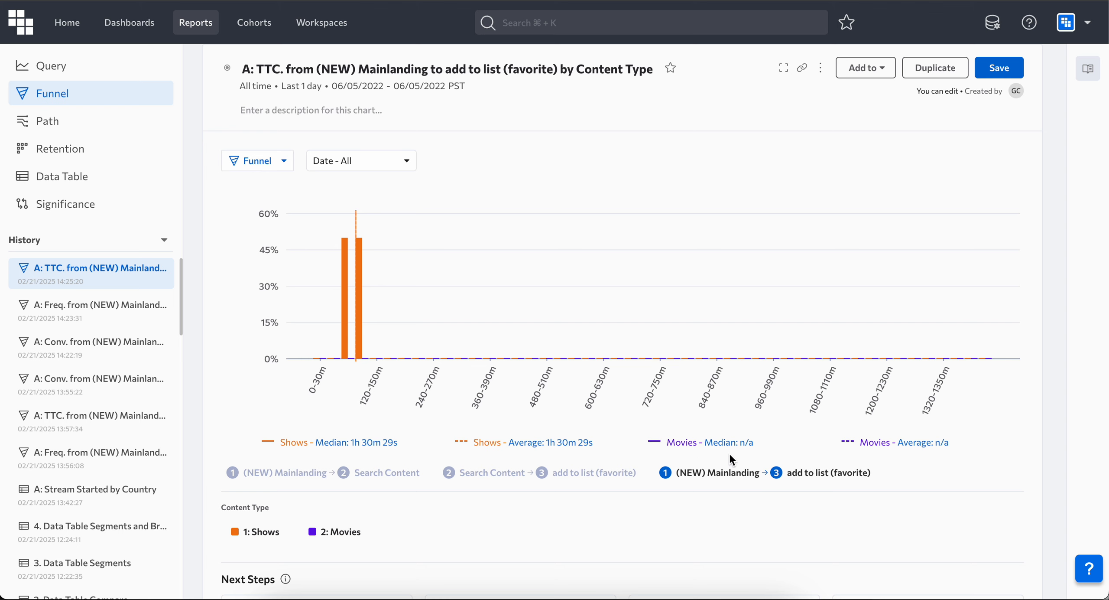
pyautogui.click(287, 476)
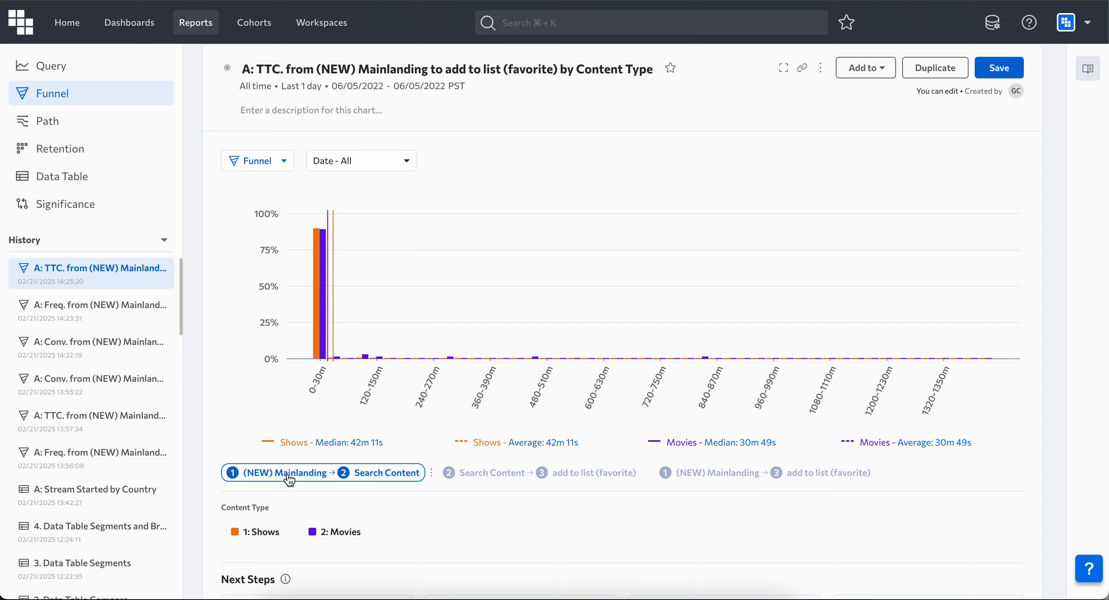